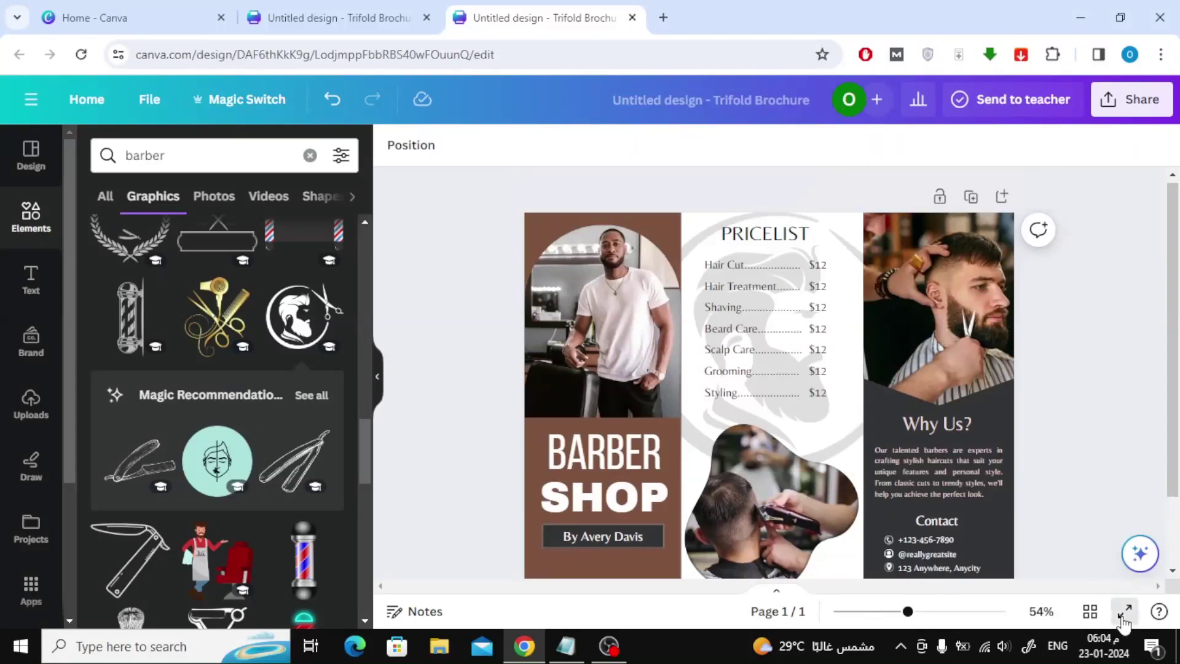
Leave the finished barber brochure preview and go to the Canva Home tab.
left_click(1126, 613)
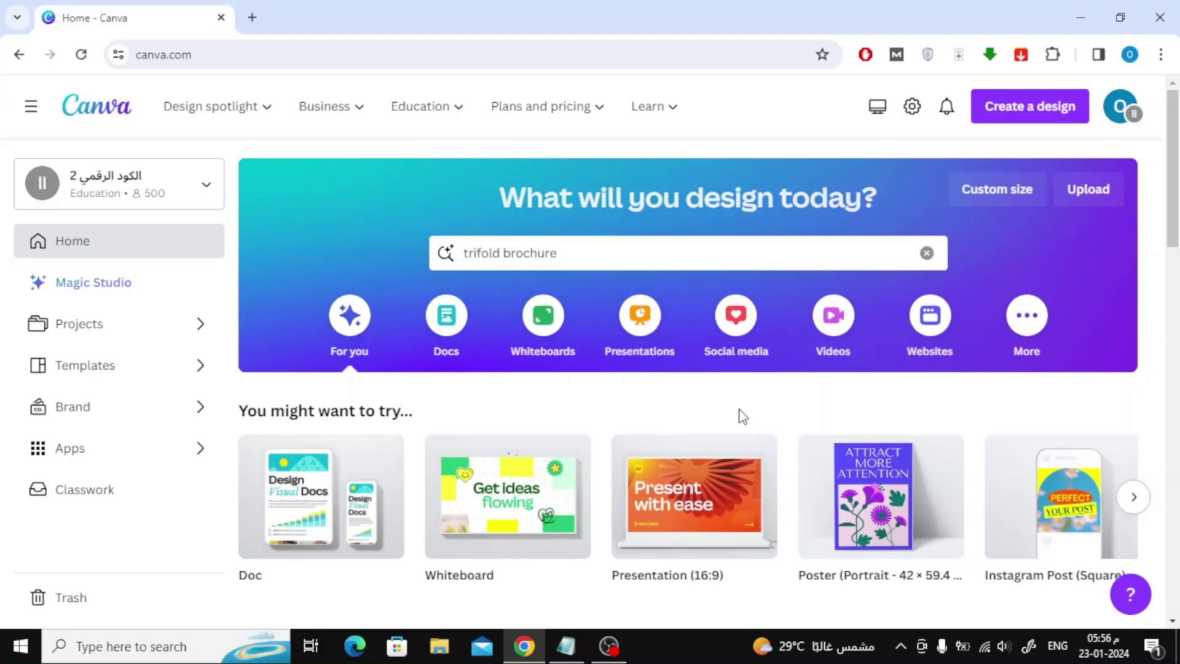
Search Canva templates for 'trifold brochure'.
left_click(622, 243)
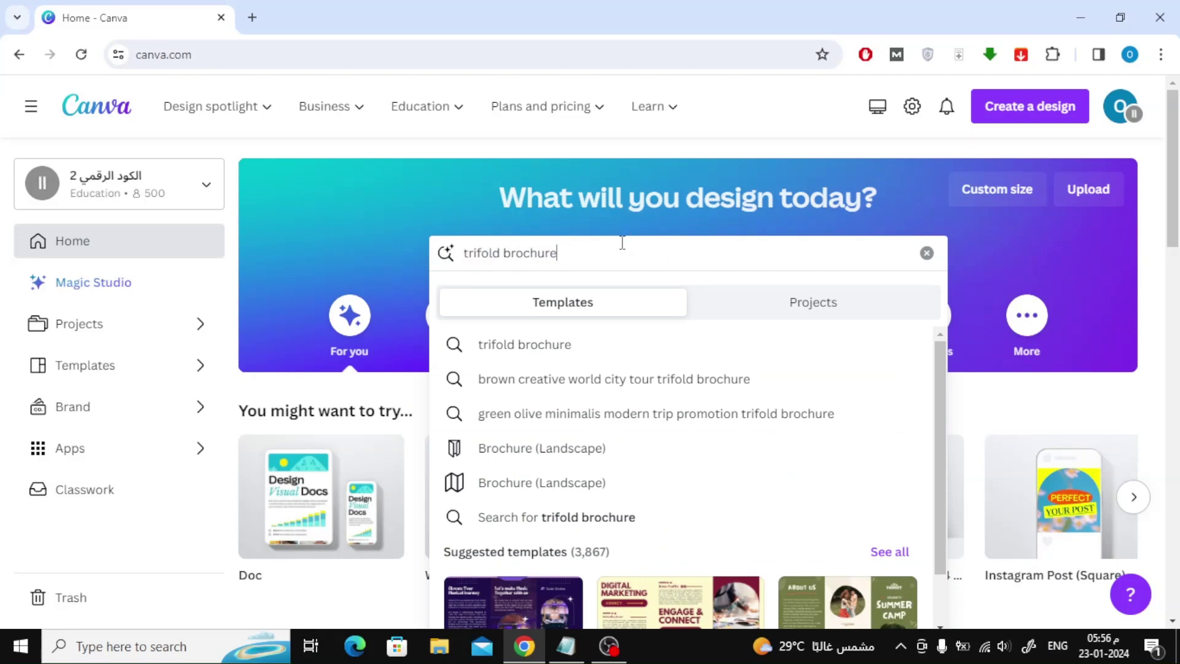
key("Return")
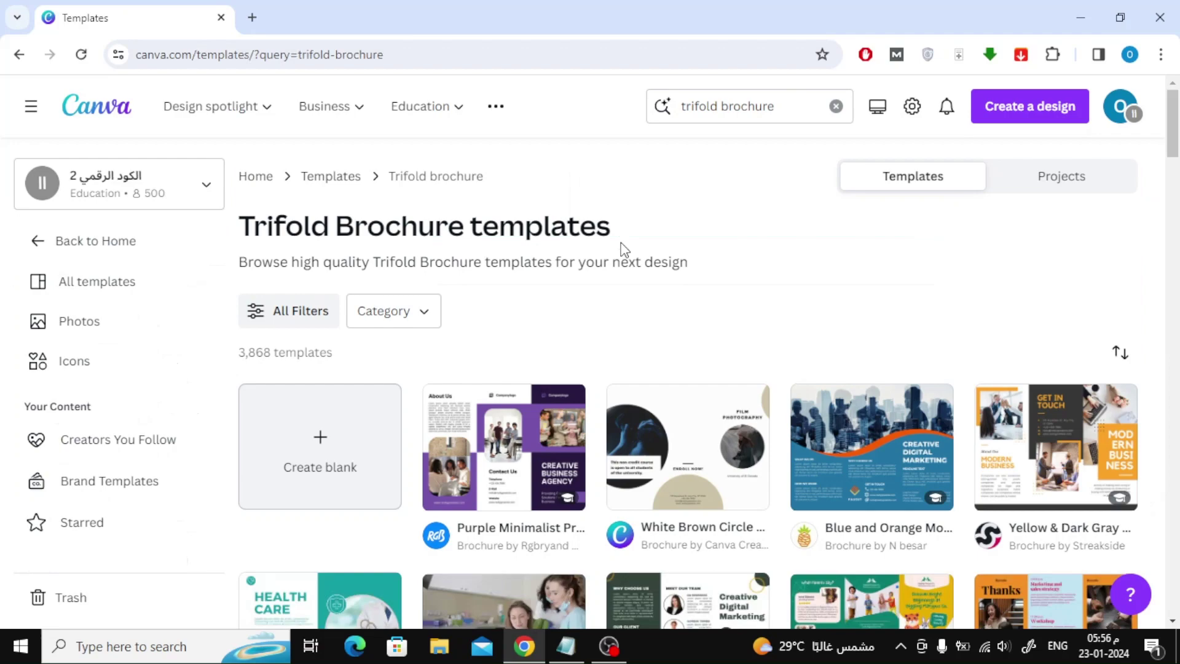
scroll(1178, 267, "down", 1)
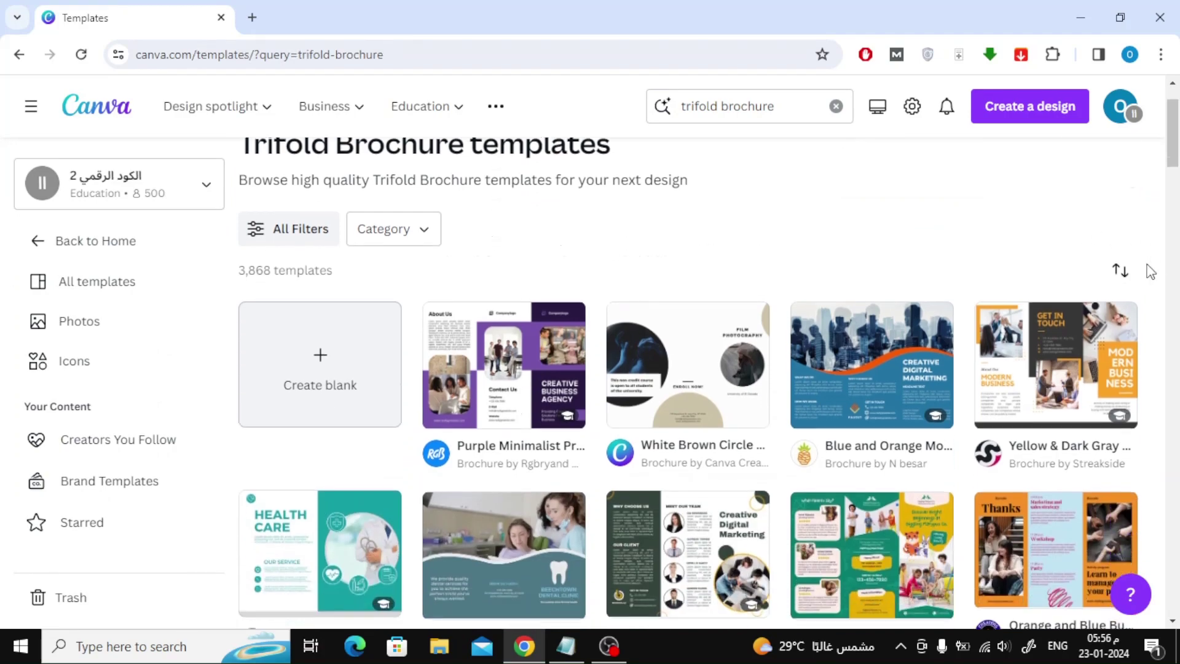
scroll(1162, 268, "down", 1)
scroll(1151, 270, "down", 2)
scroll(1150, 271, "down", 1)
scroll(1152, 271, "down", 2)
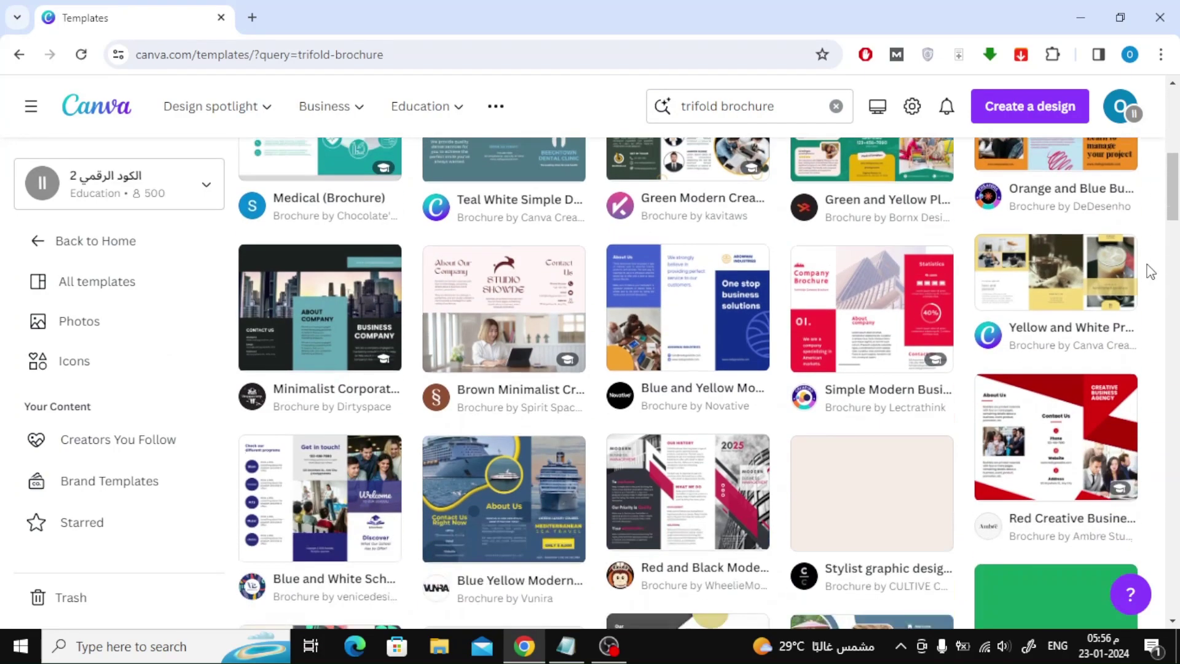
scroll(1151, 272, "down", 2)
scroll(1152, 271, "down", 2)
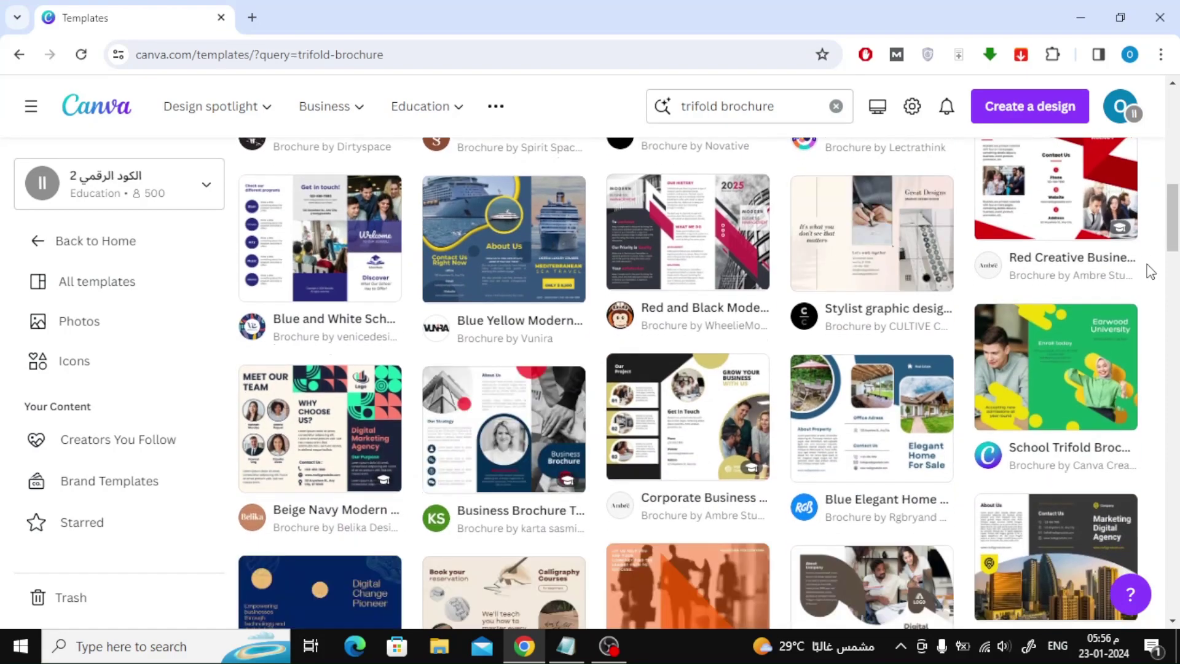
scroll(1151, 272, "down", 1)
scroll(1151, 272, "down", 1)
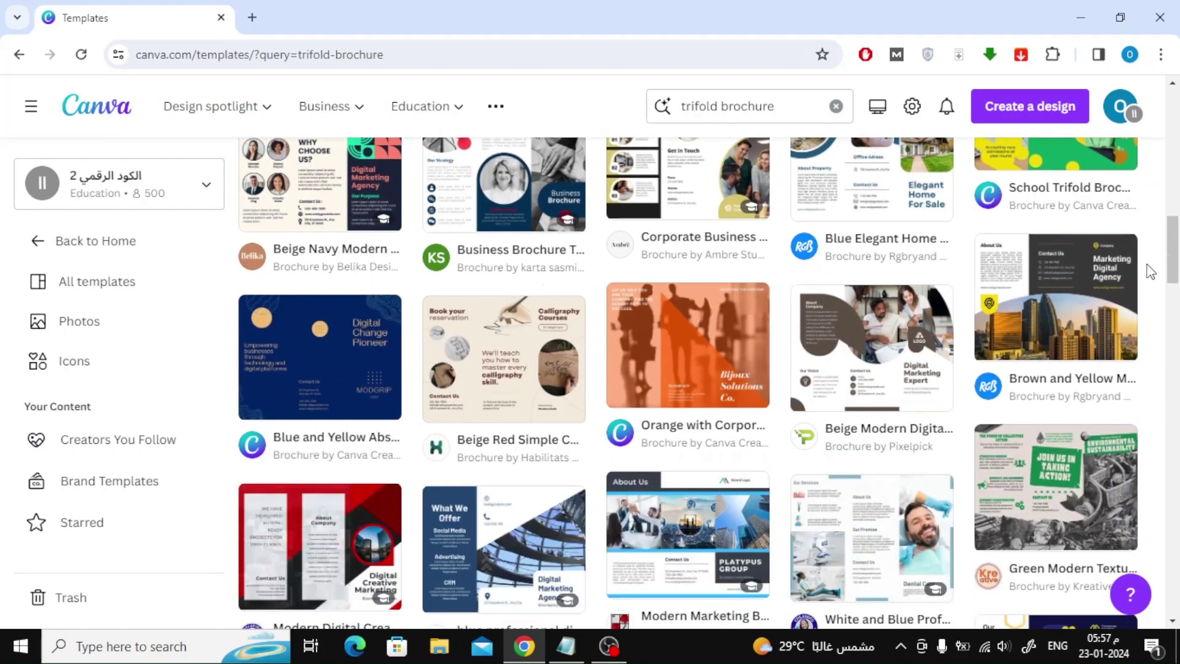
Preview the Brown and Yellow trifold template's inside and outside pages, then close it.
left_click(1048, 305)
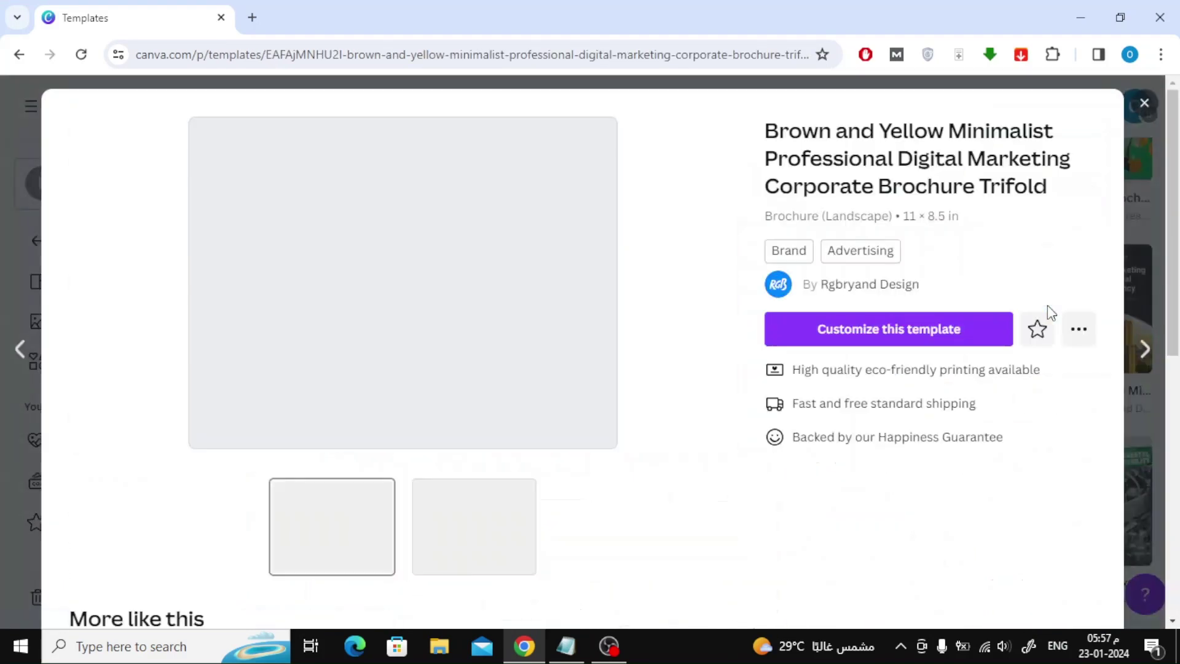
left_click(466, 526)
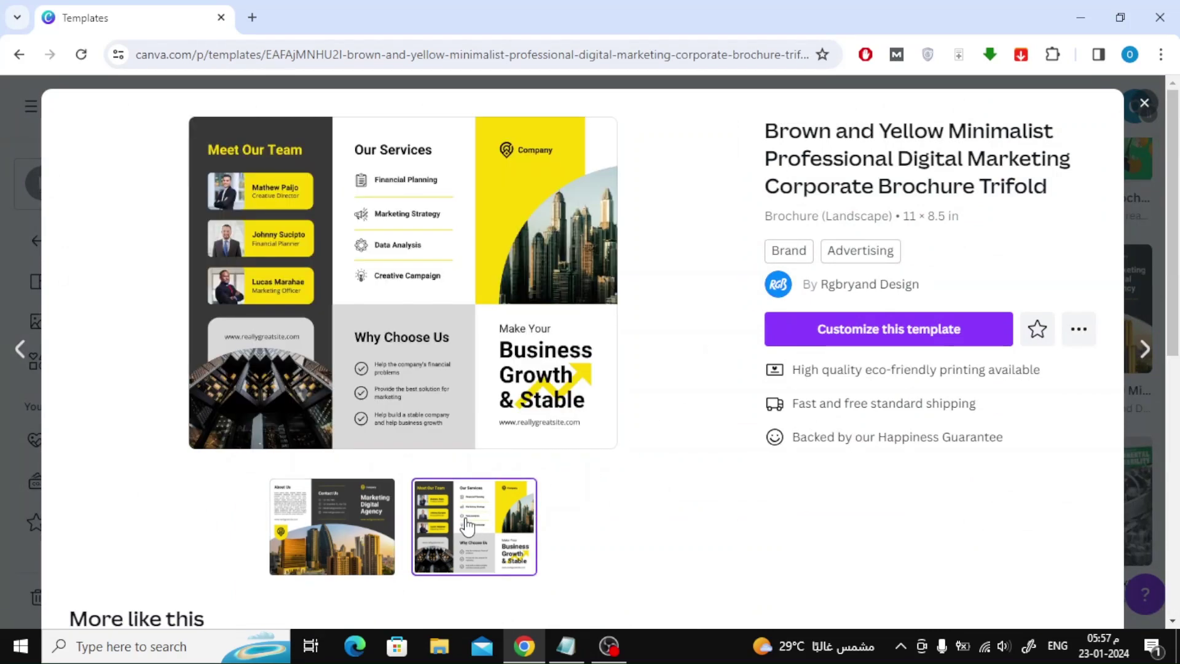
left_click(325, 551)
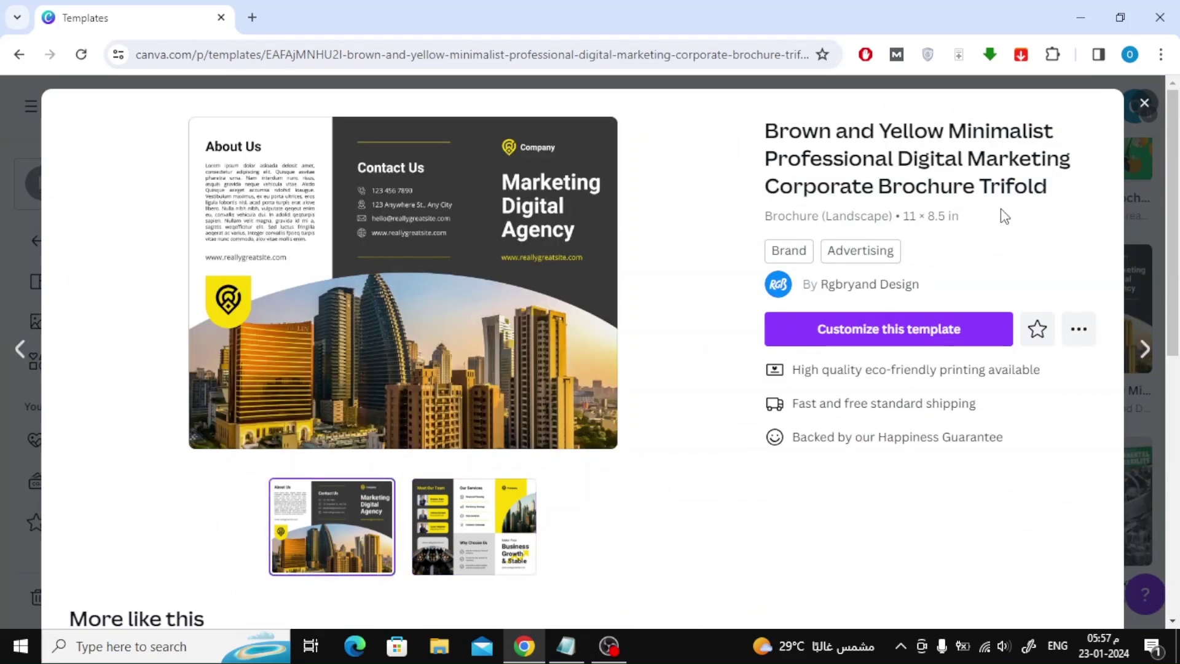
left_click(1148, 105)
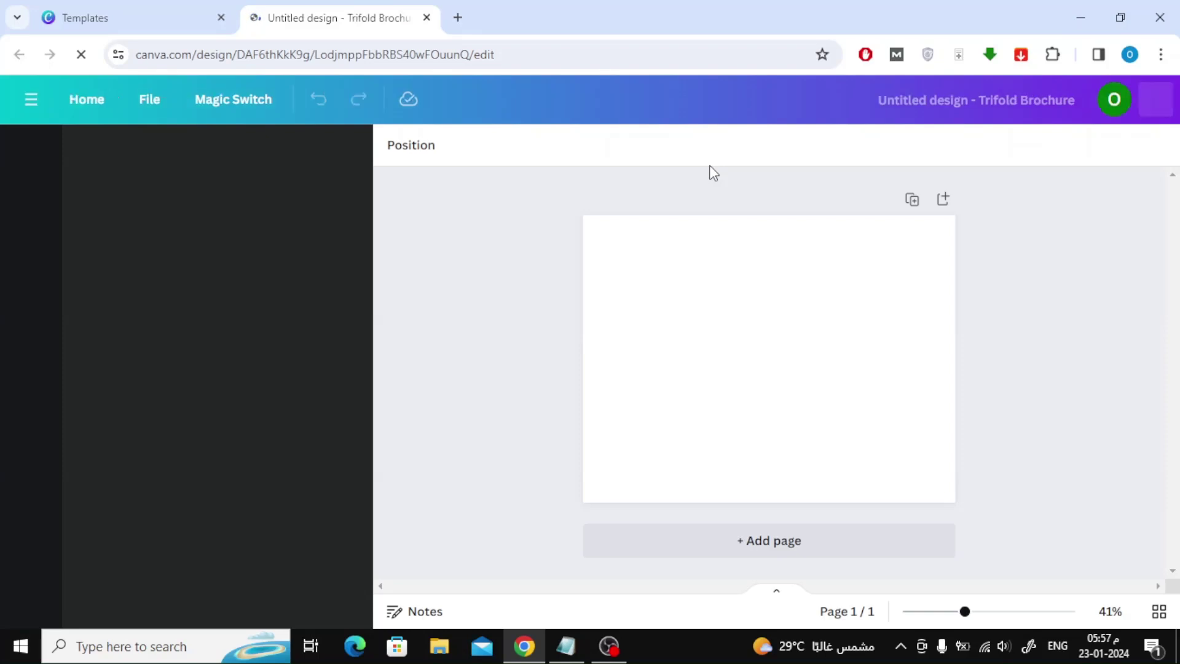
Search Elements for 'barber' and filter the results to Photos.
left_click(32, 214)
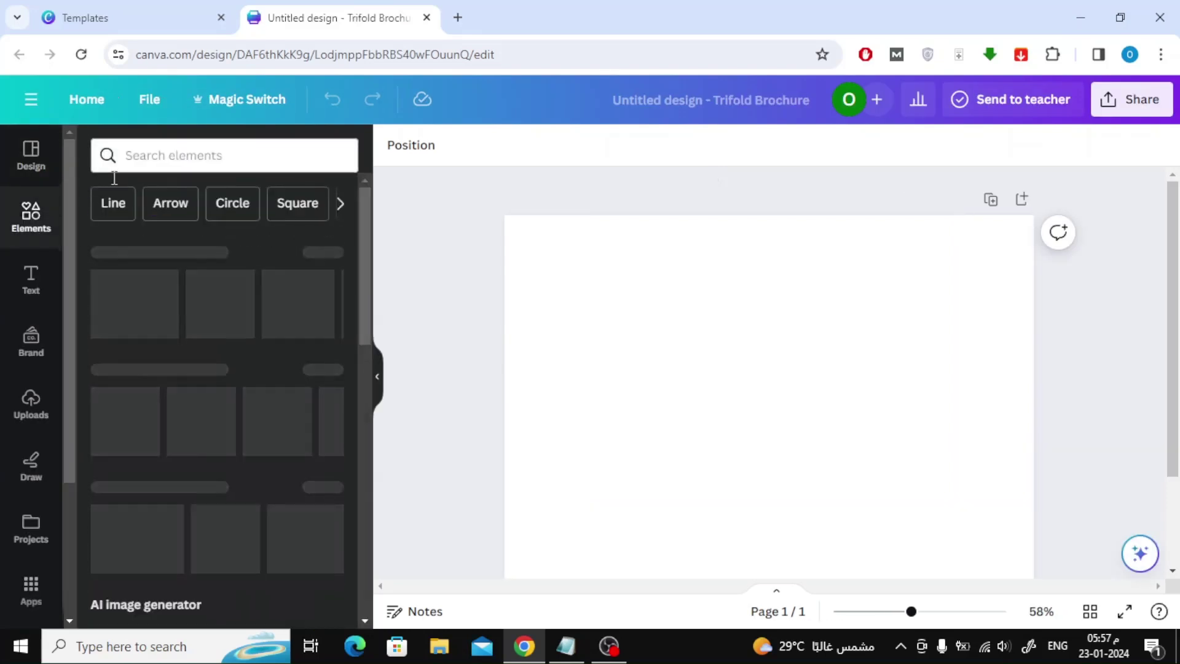
left_click(192, 157)
type("ba")
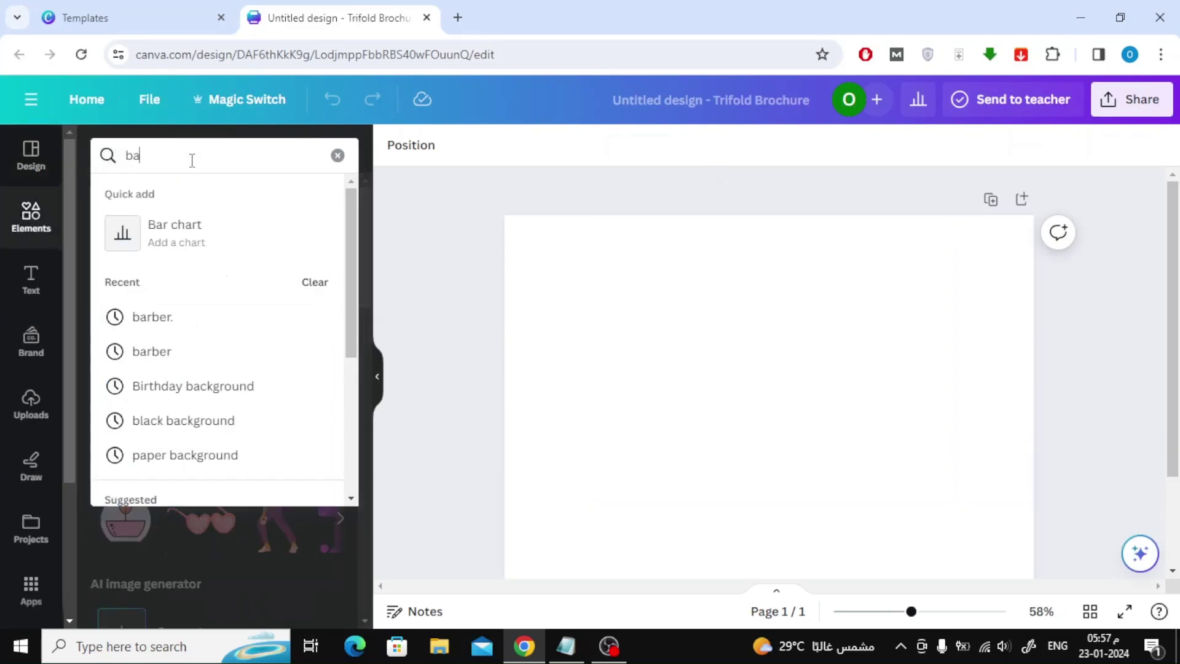
left_click(237, 351)
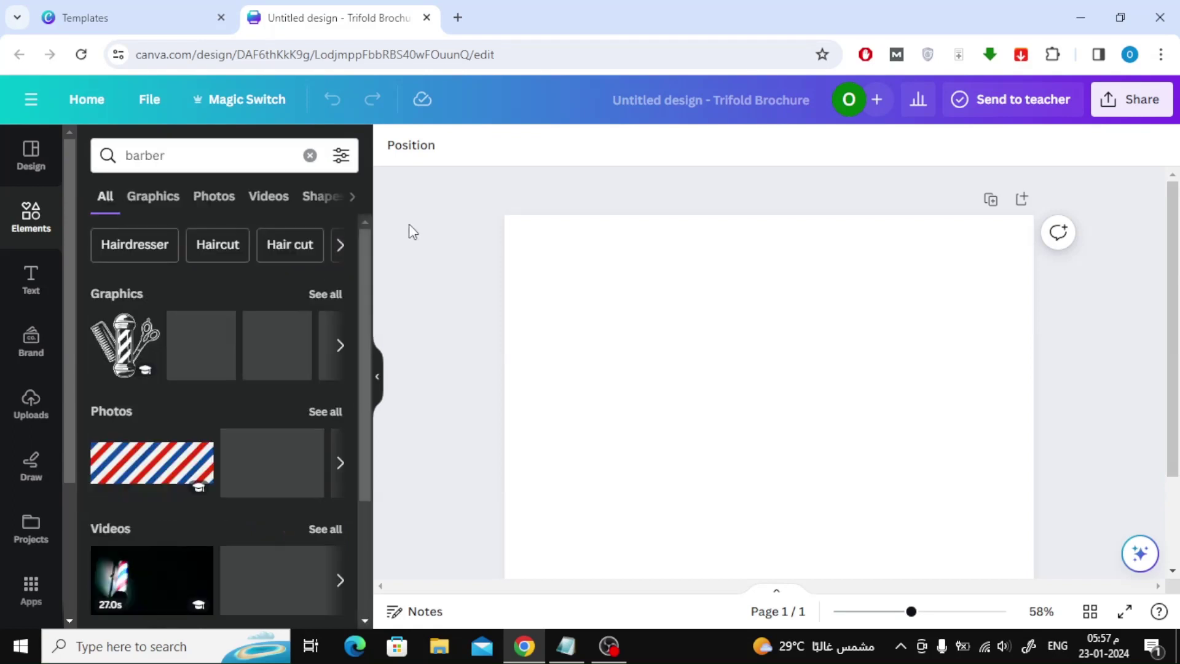
left_click(211, 197)
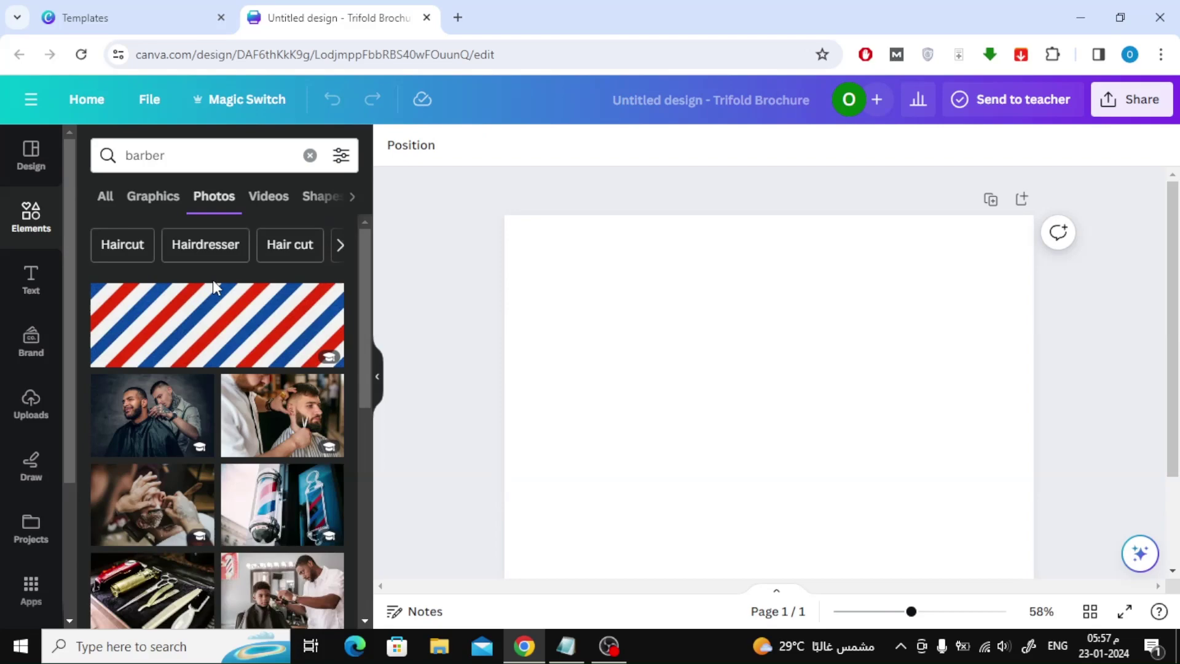
scroll(213, 282, "down", 1)
Add the bearded-barber photo, shrunk and moved toward the page's top right.
mouse_move(282, 414)
left_click(267, 327)
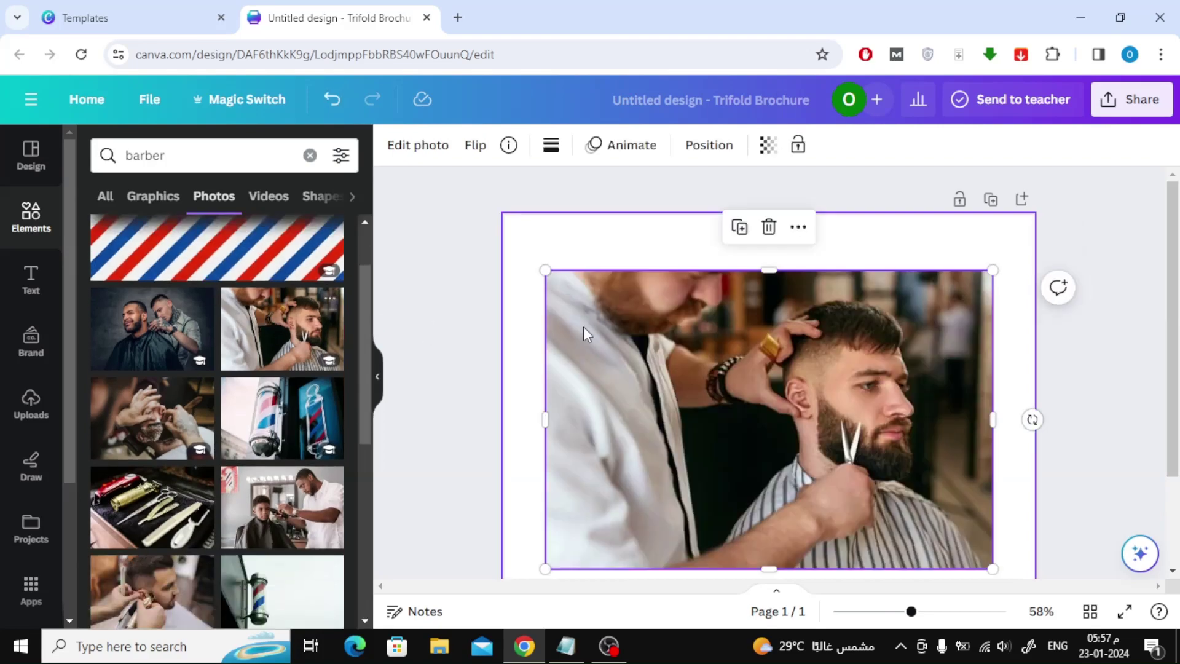
left_click_drag(545, 569, 774, 378)
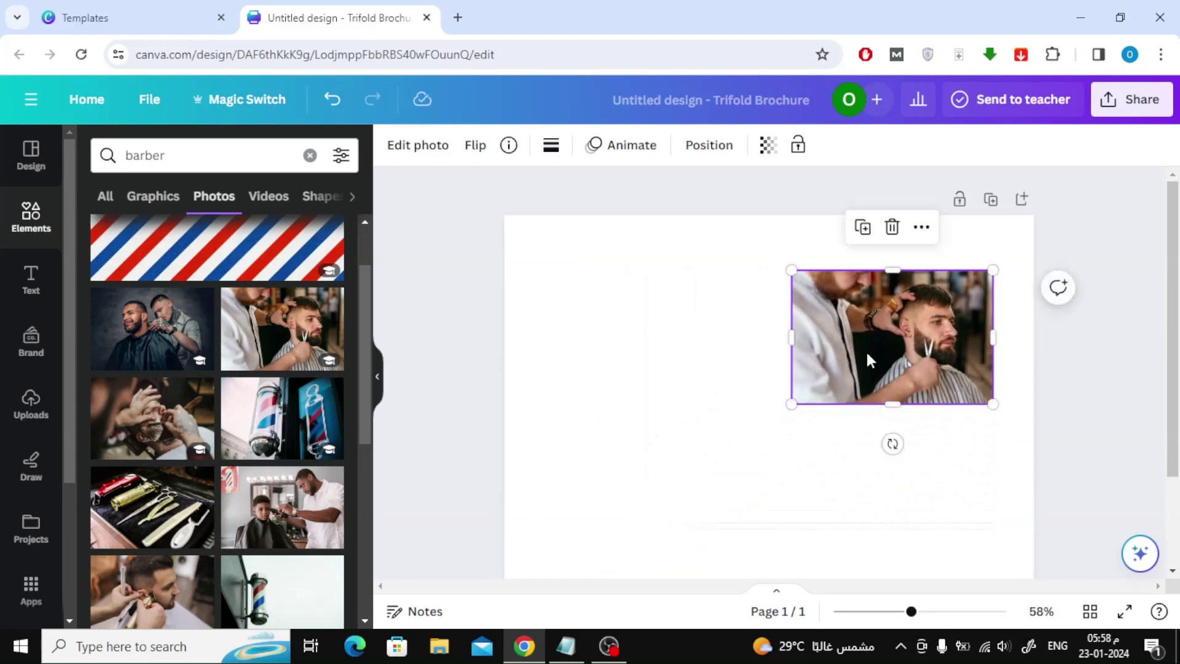
left_click_drag(867, 351, 872, 324)
scroll(220, 449, "down", 2)
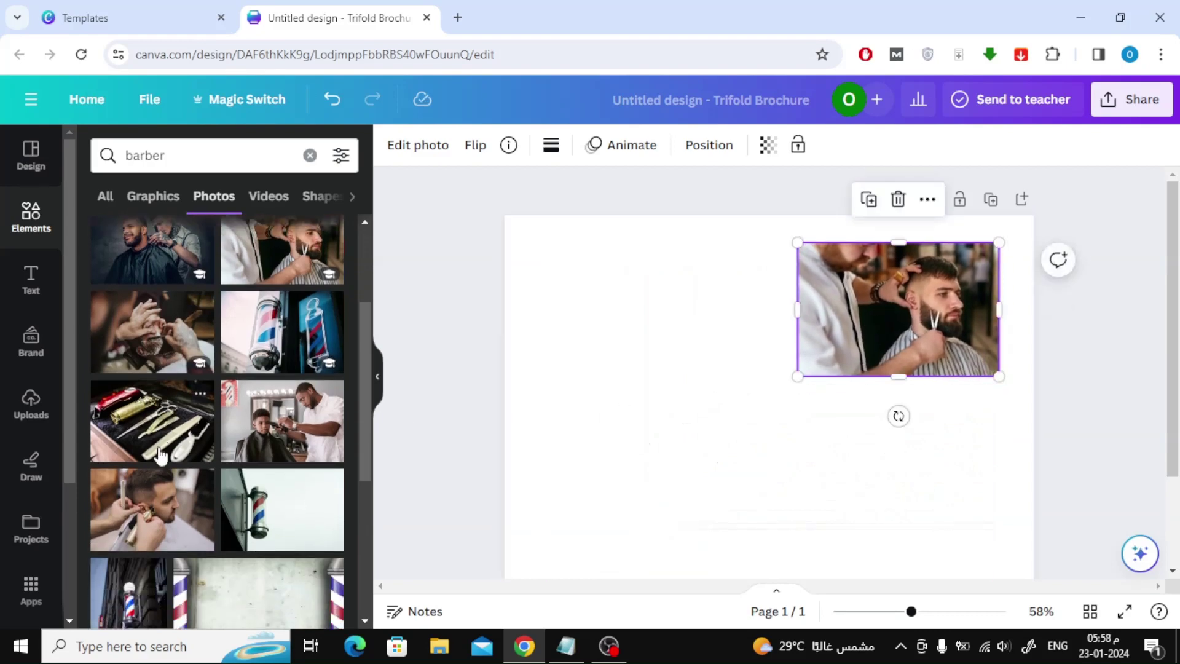
scroll(184, 452, "down", 2)
scroll(162, 444, "down", 2)
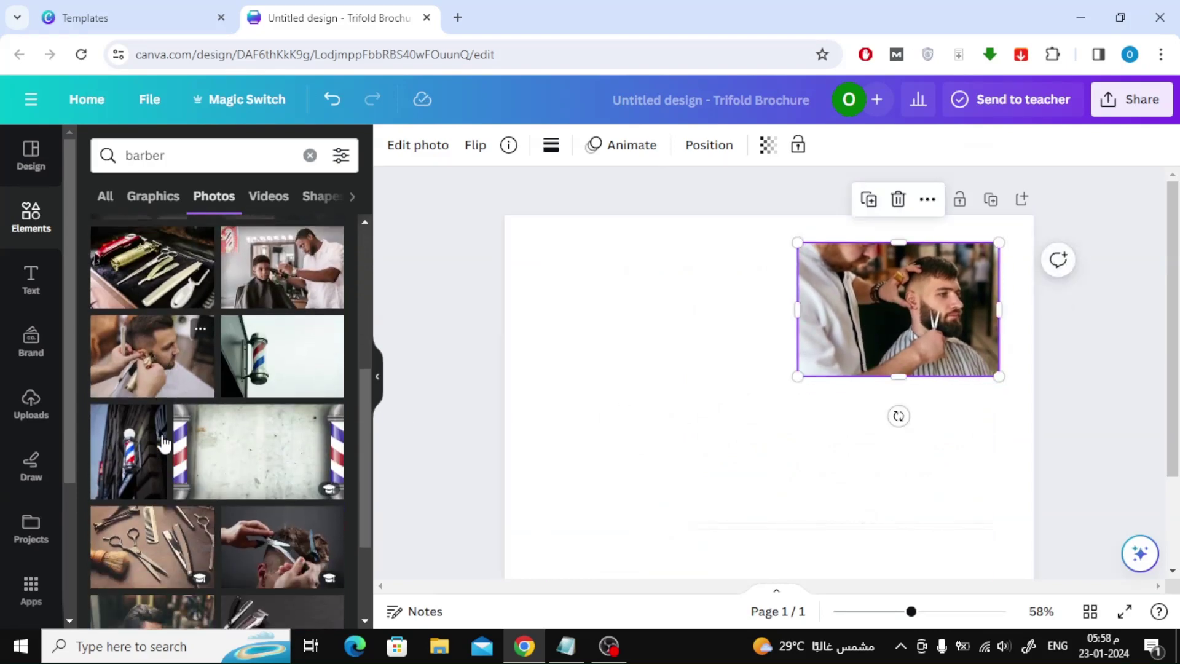
Add a shrunken clipper haircut photo near the bottom and tuck the bearded photo top-right.
left_click(150, 357)
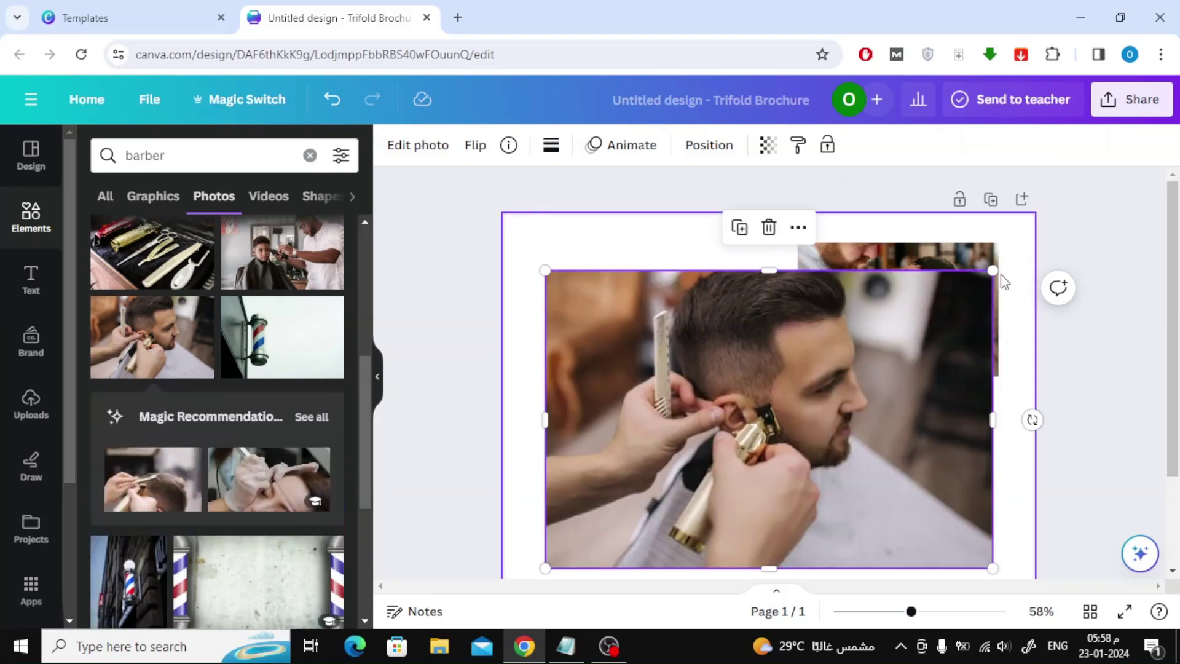
left_click_drag(996, 270, 750, 430)
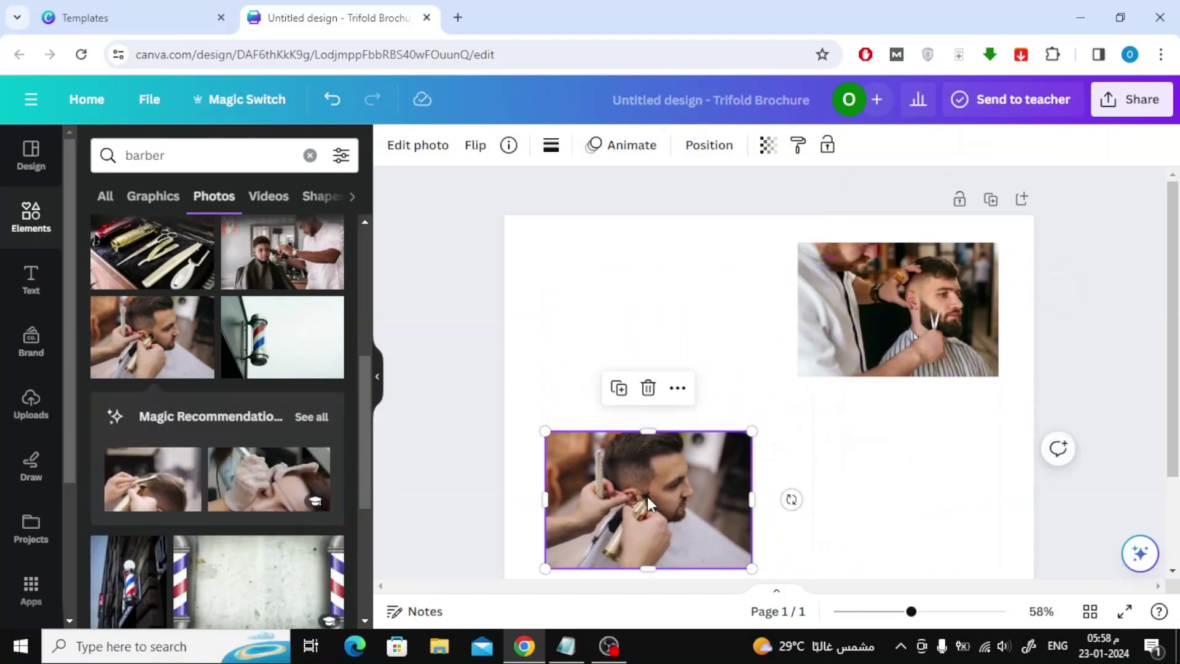
left_click_drag(654, 497, 765, 497)
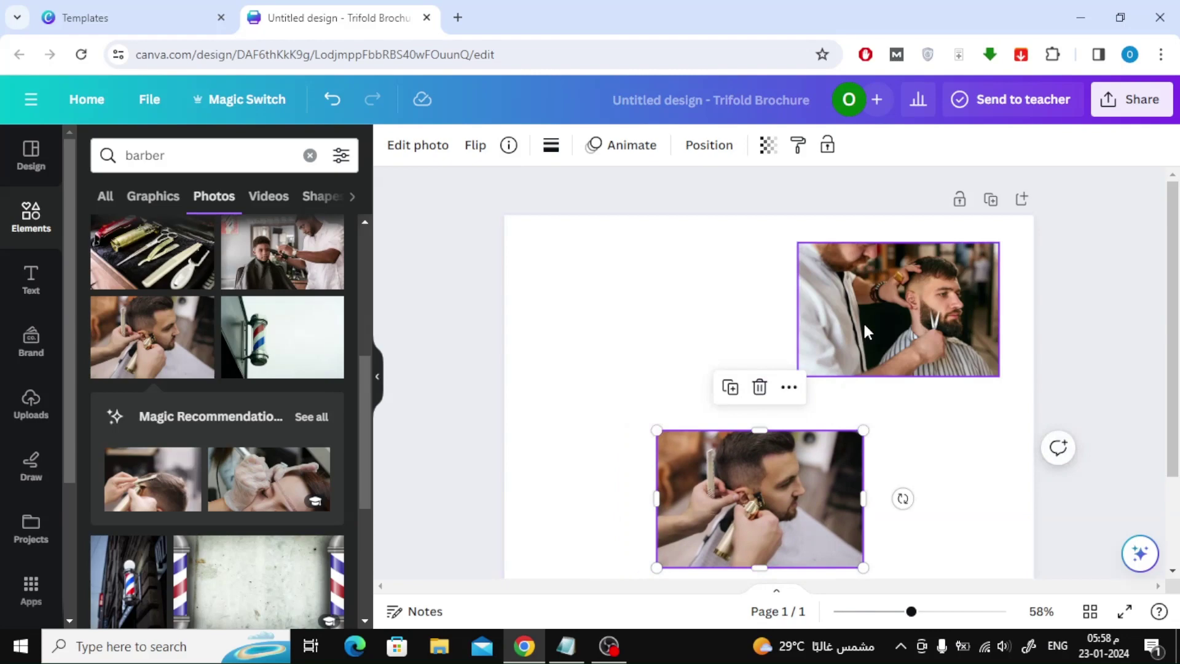
left_click_drag(867, 311, 907, 296)
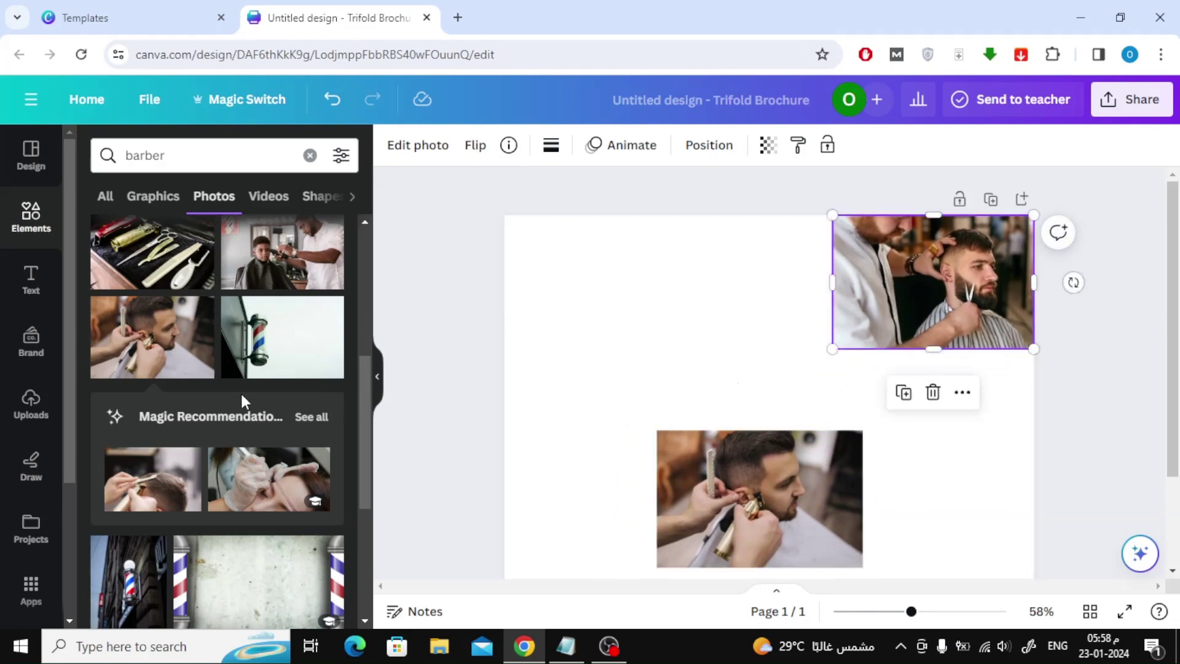
scroll(241, 392, "down", 2)
scroll(239, 397, "down", 2)
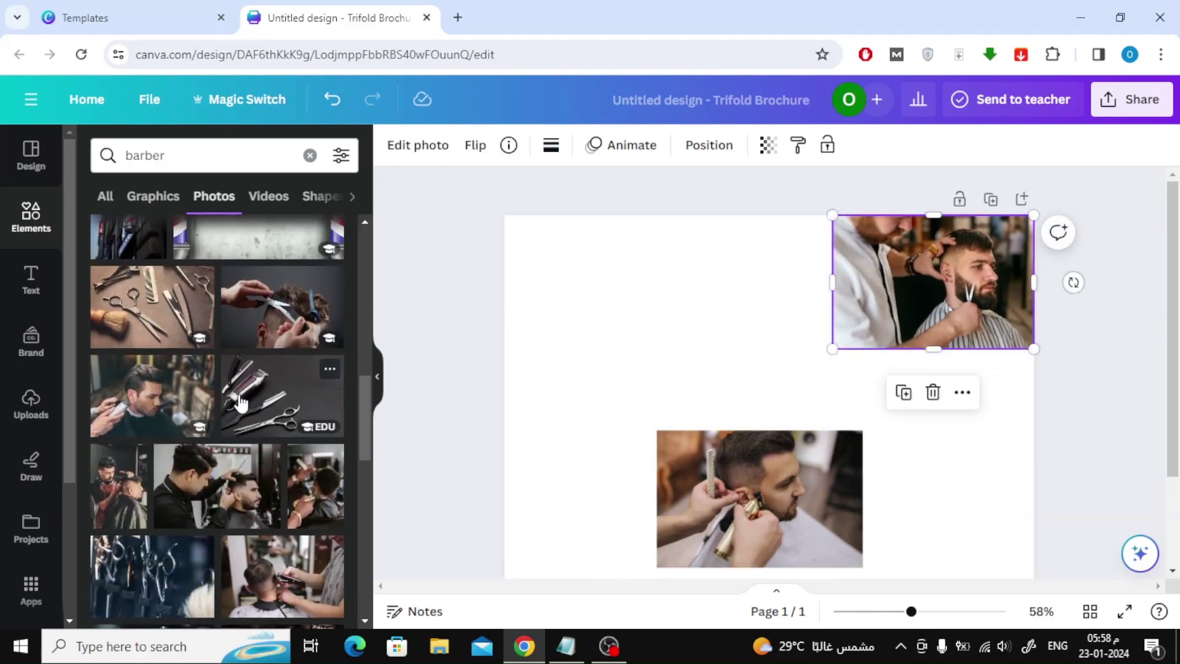
scroll(241, 402, "down", 2)
scroll(241, 402, "down", 2)
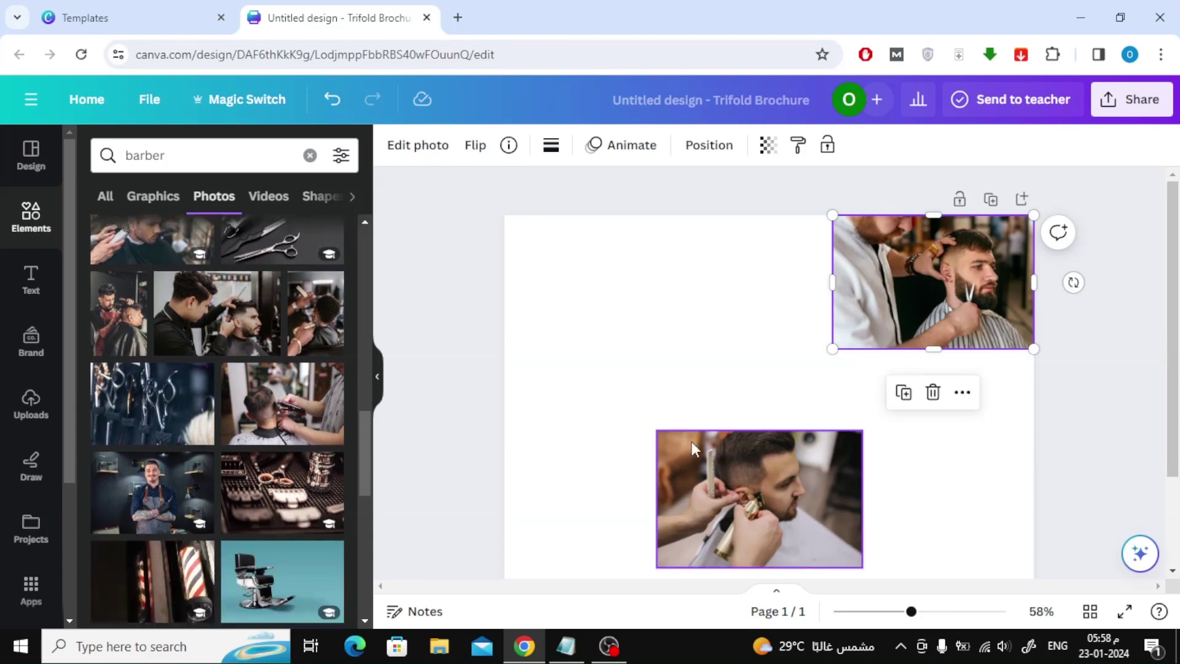
Replace the clipper photo with a small back-of-head clipper haircut photo.
left_click(802, 479)
left_click(760, 386)
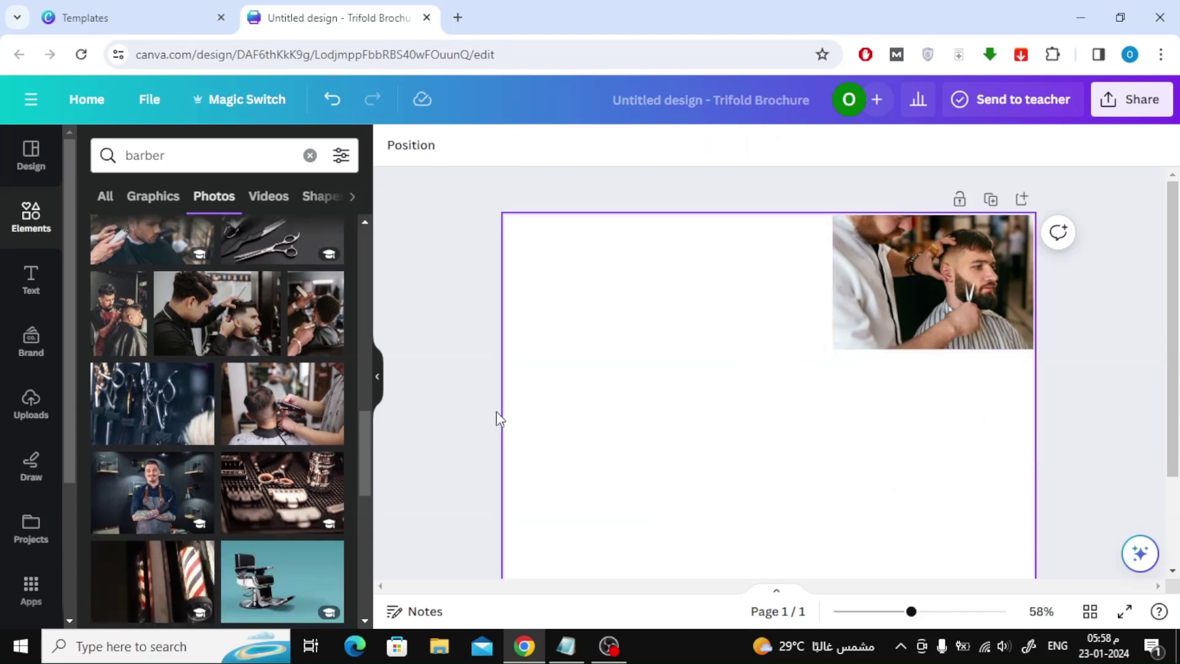
left_click(273, 420)
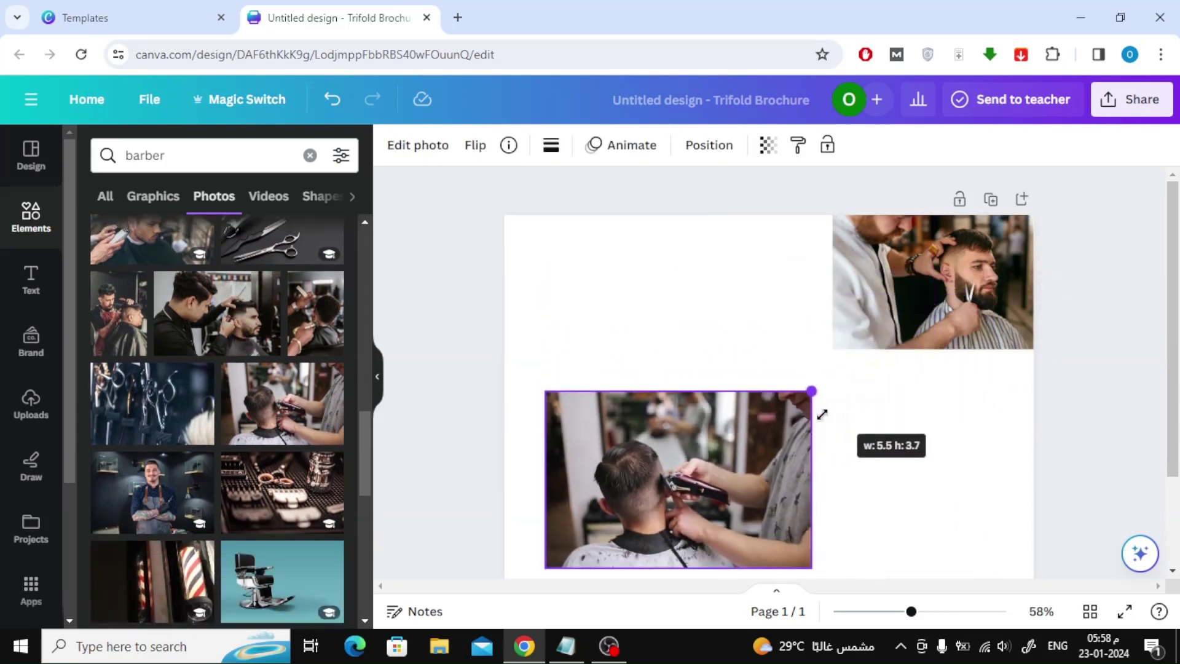
left_click_drag(997, 274, 745, 436)
left_click_drag(696, 504, 811, 502)
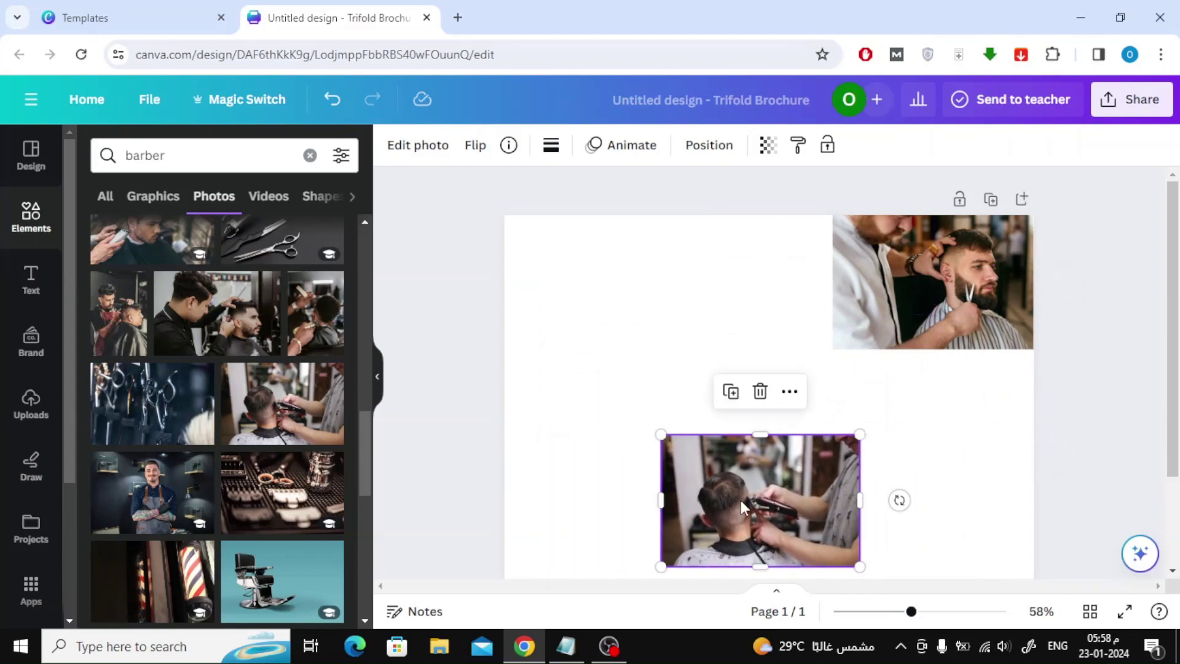
scroll(261, 373, "down", 3)
scroll(261, 373, "down", 2)
scroll(257, 374, "down", 3)
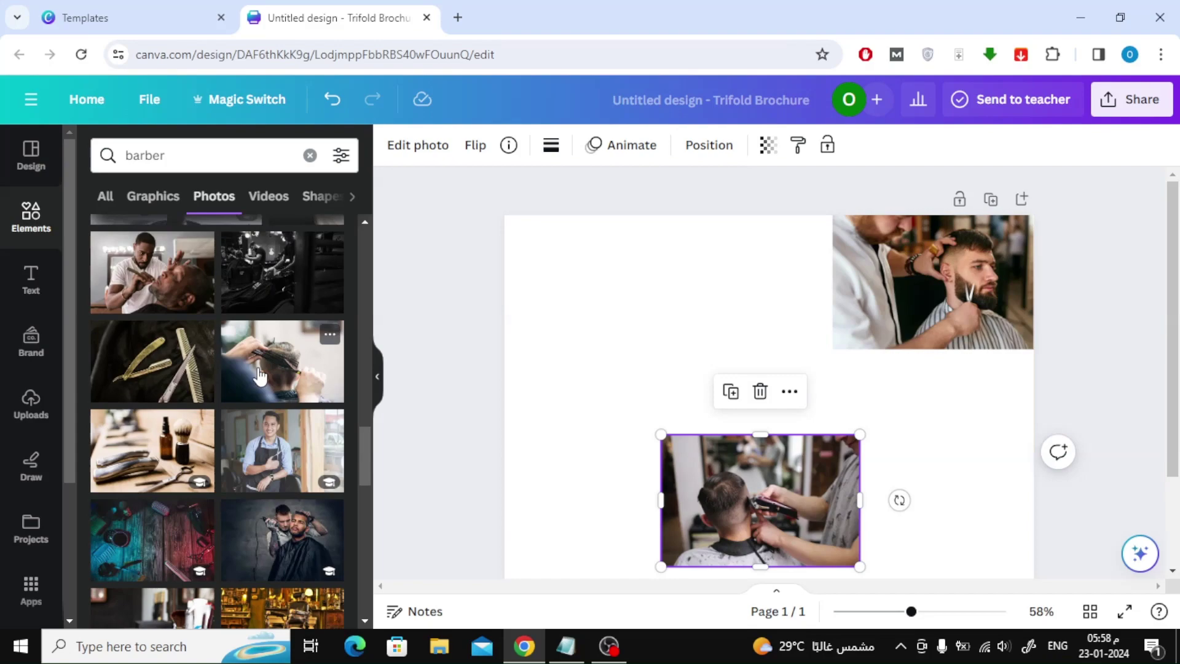
scroll(261, 374, "down", 2)
scroll(261, 374, "down", 3)
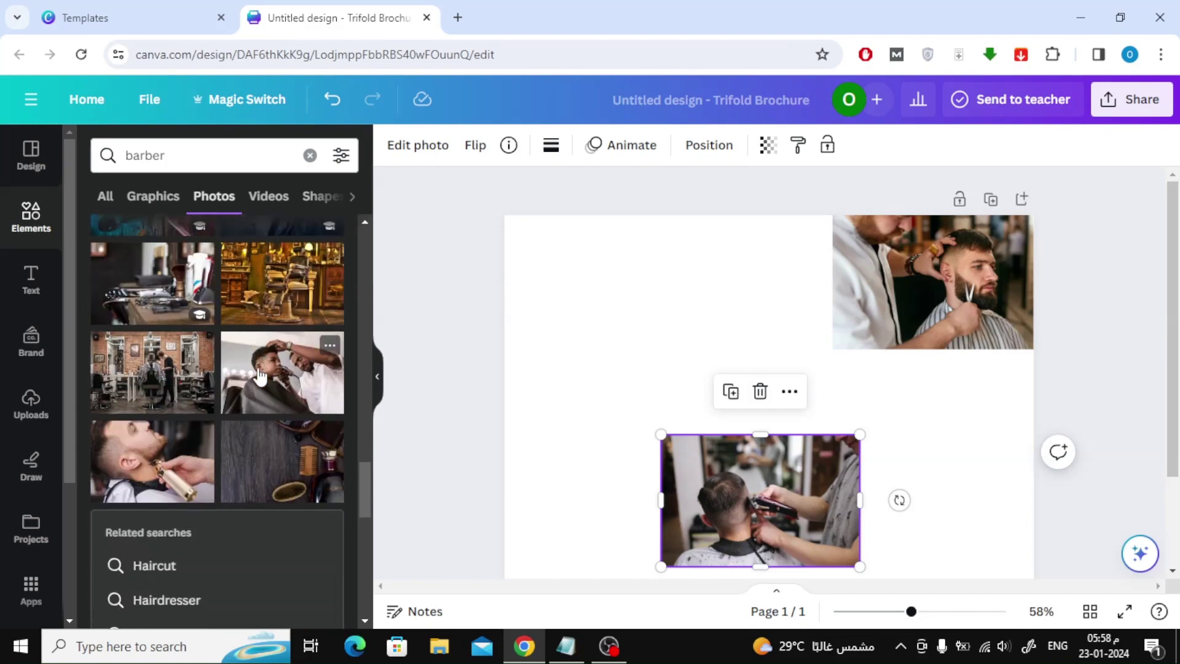
scroll(261, 374, "down", 3)
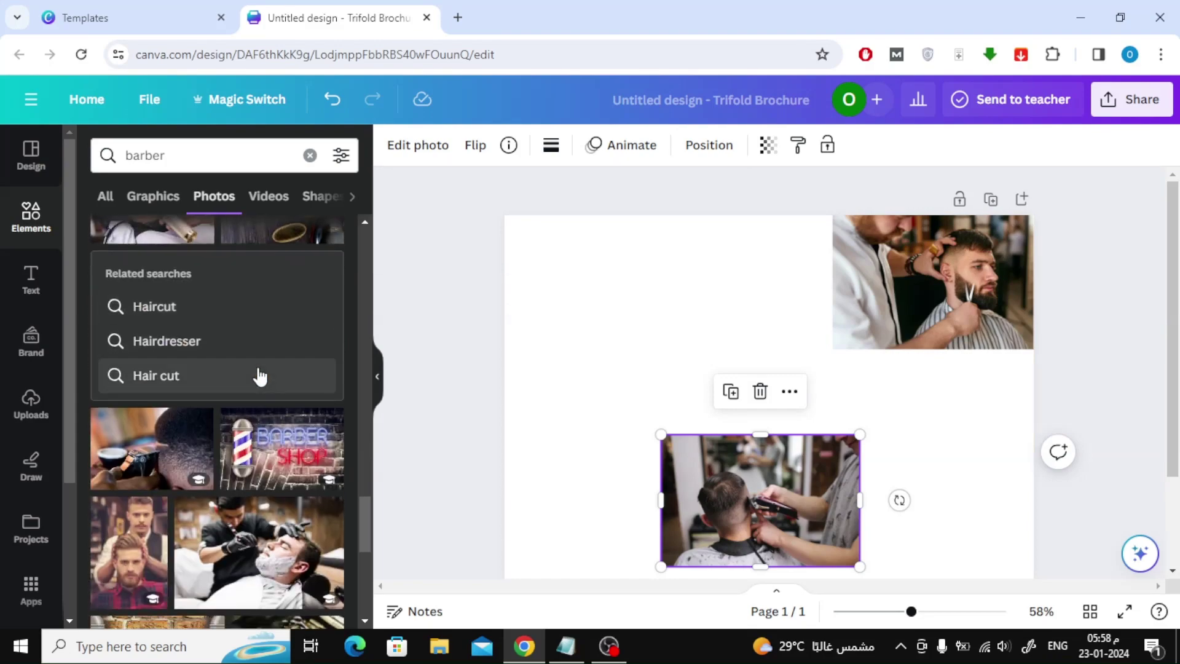
scroll(258, 374, "down", 2)
scroll(258, 374, "down", 2)
scroll(257, 373, "down", 1)
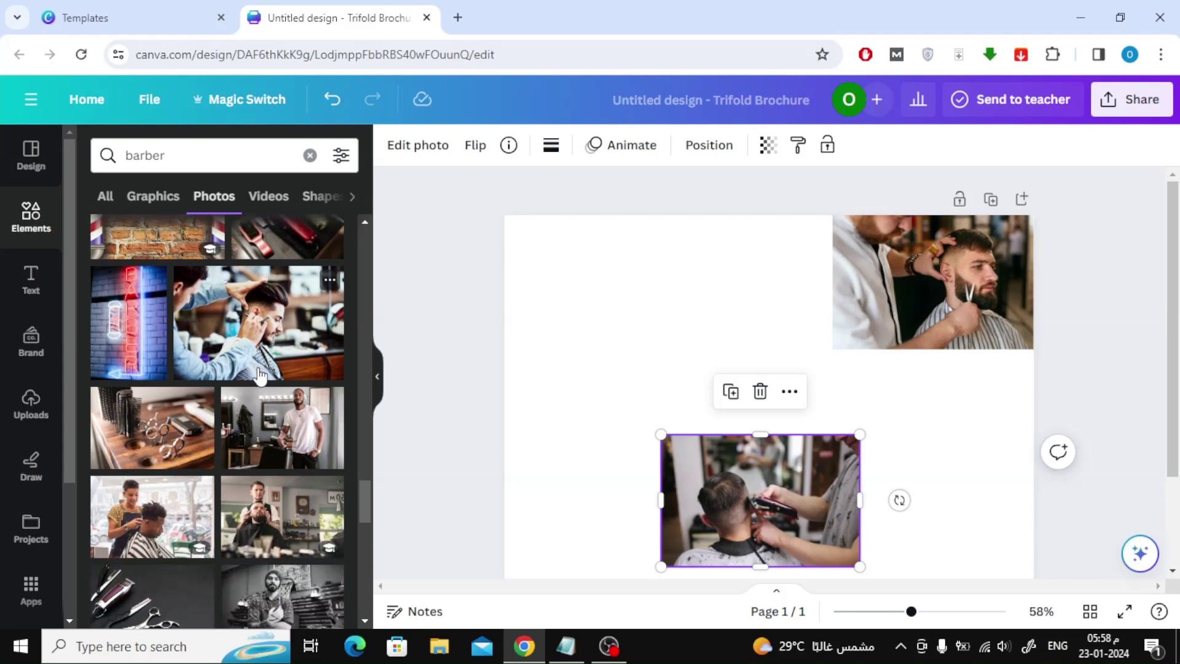
Add the white-shirt man's photo, resized and placed at the page's top-left.
left_click(261, 446)
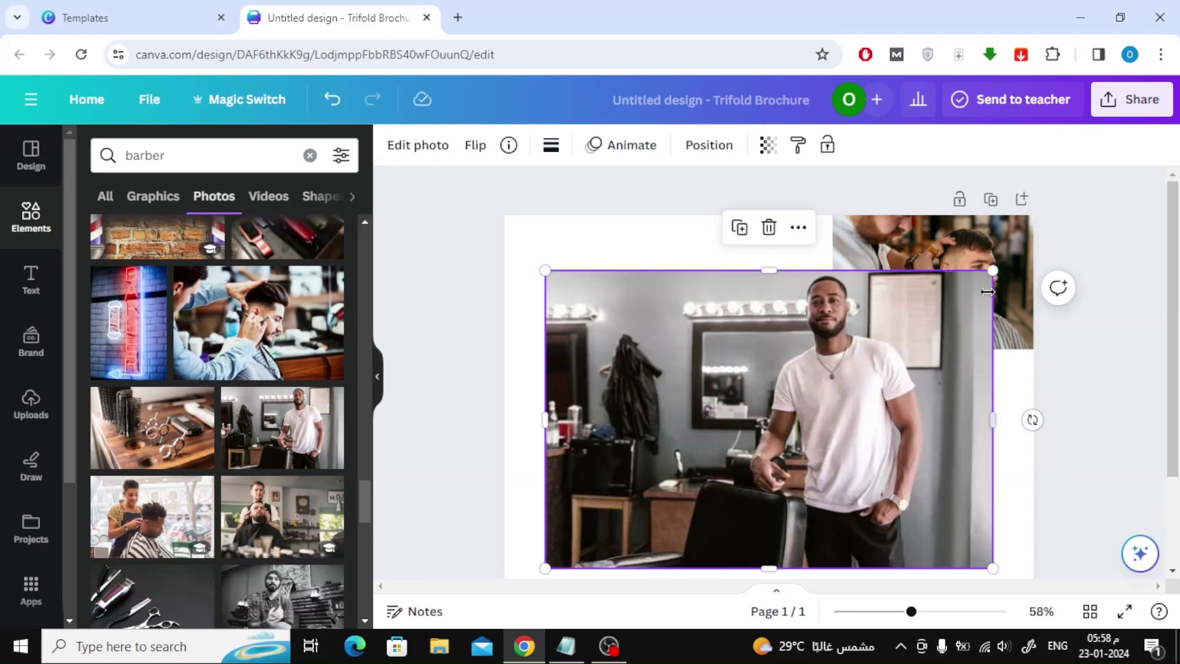
left_click_drag(993, 267, 703, 437)
left_click_drag(615, 519, 581, 289)
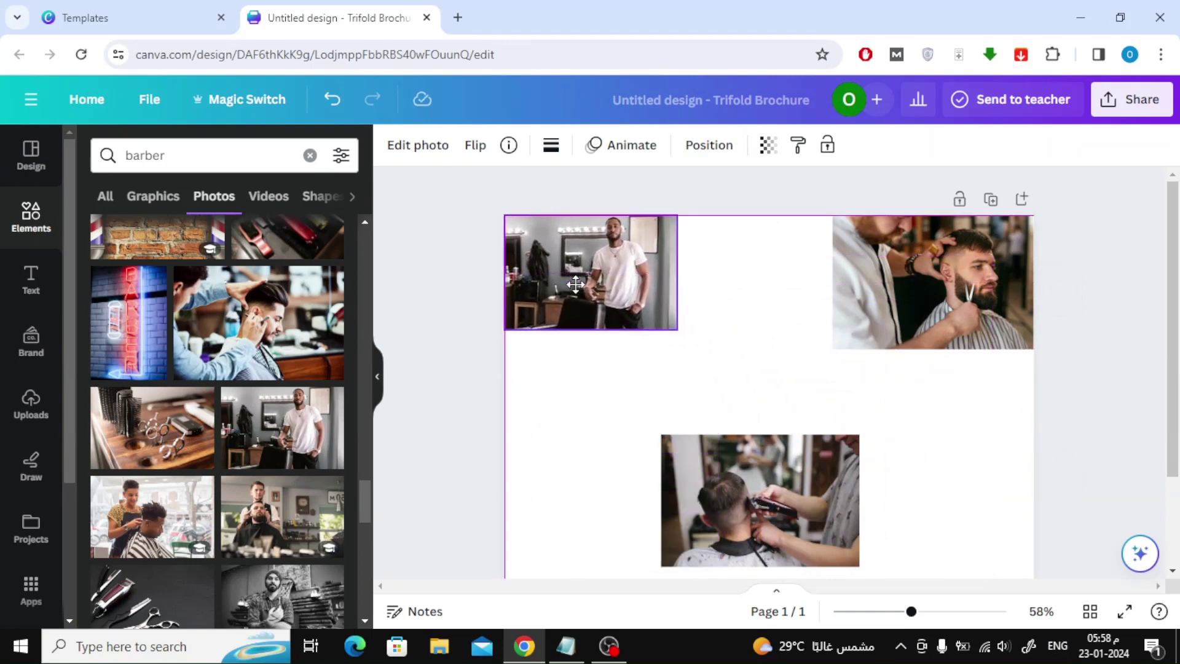
left_click_drag(681, 333, 712, 354)
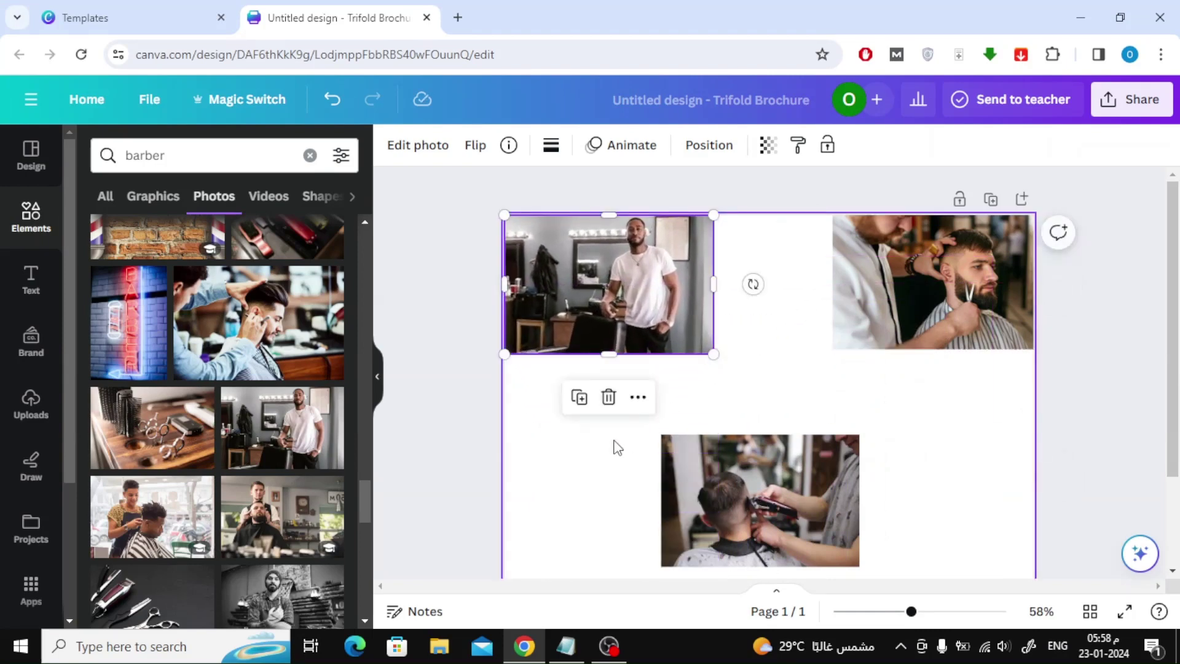
Nudge the clipper photo toward the page centre and reset the Elements panel.
left_click(563, 456)
left_click_drag(772, 516, 782, 508)
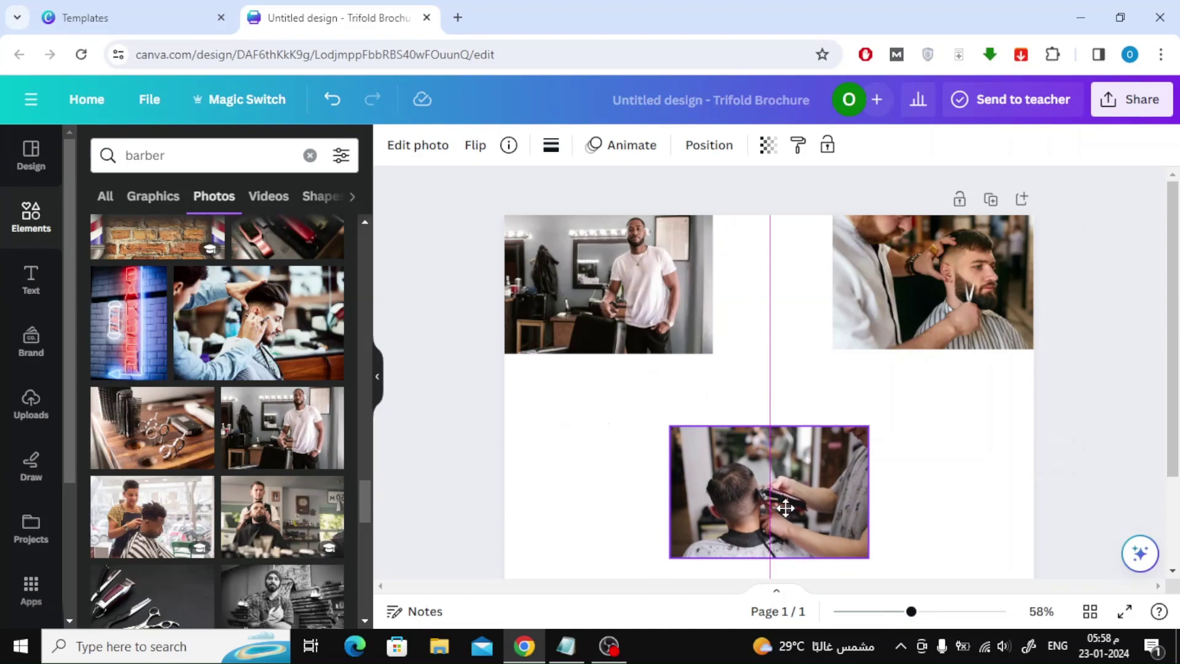
left_click(519, 452)
left_click(28, 215)
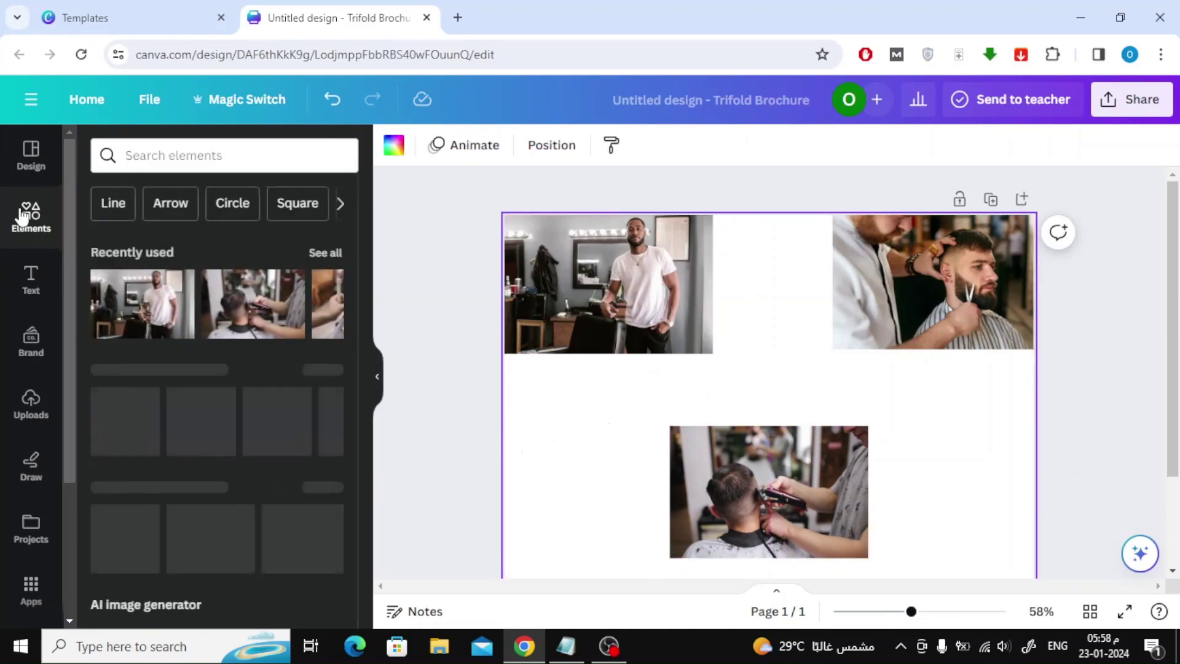
scroll(251, 334, "down", 2)
scroll(251, 334, "down", 2)
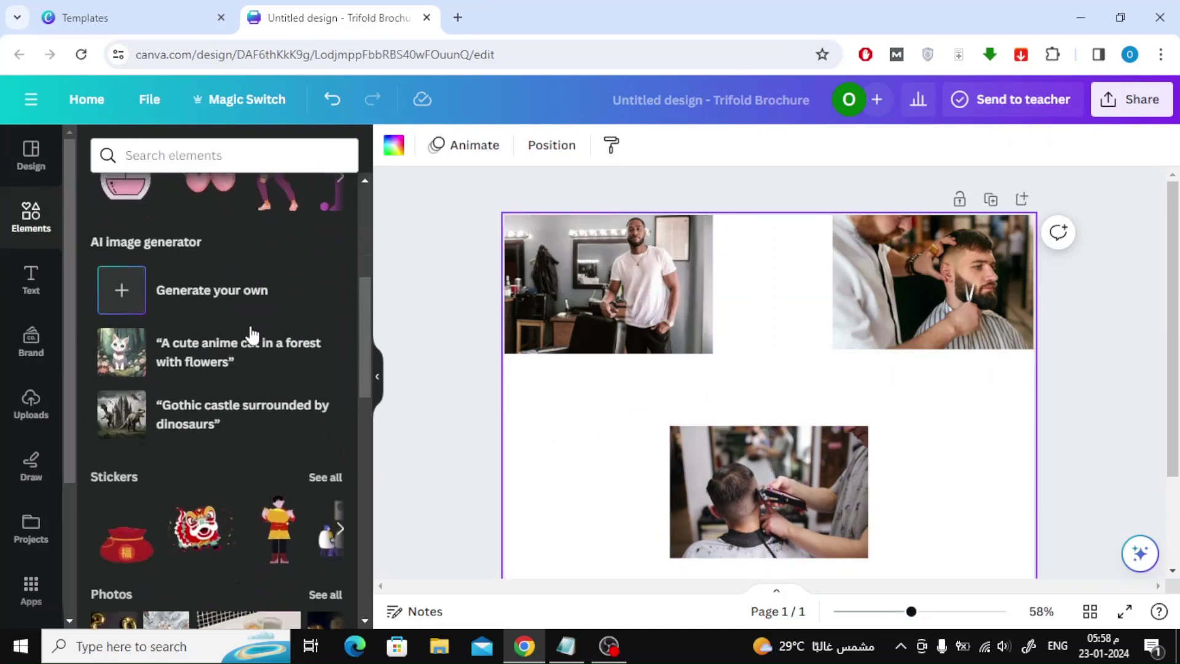
scroll(251, 333, "down", 1)
scroll(251, 334, "down", 3)
scroll(251, 334, "down", 2)
scroll(252, 334, "down", 2)
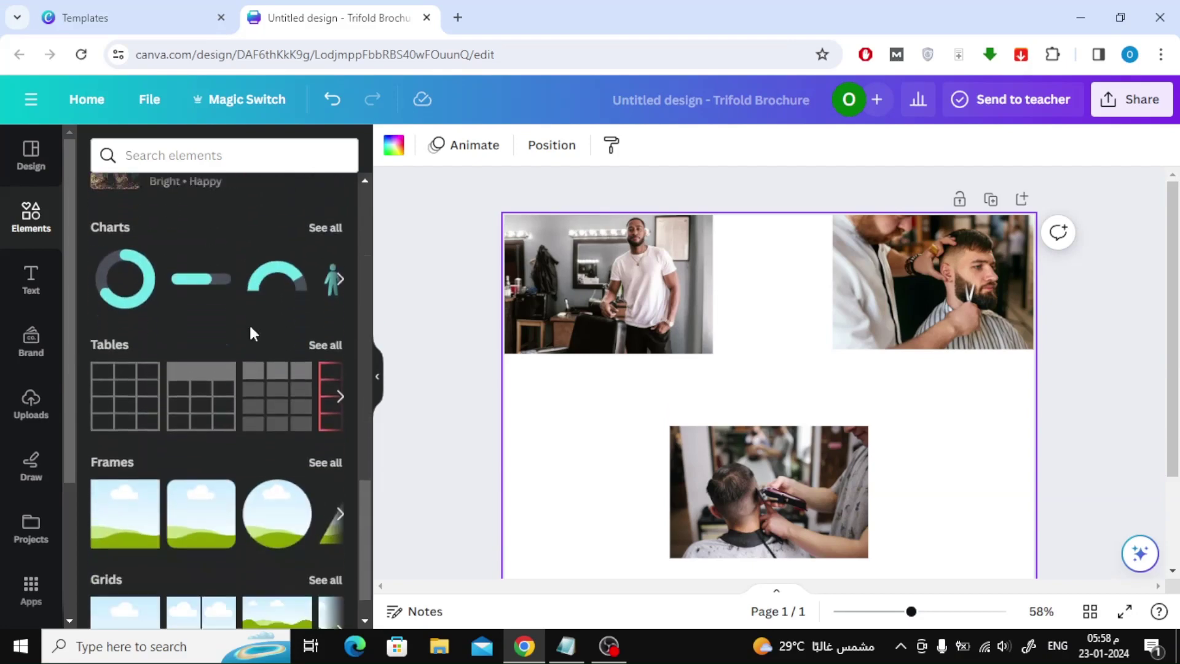
scroll(251, 335, "down", 1)
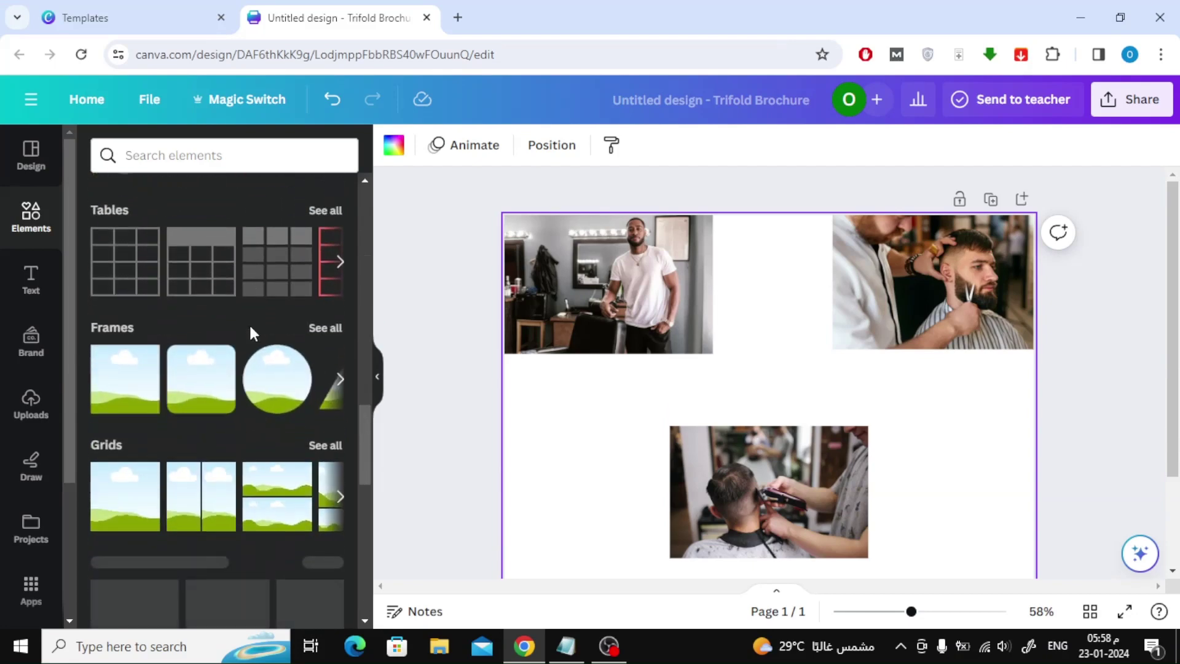
Browse all frame categories and open the Basic shapes frames.
left_click(317, 329)
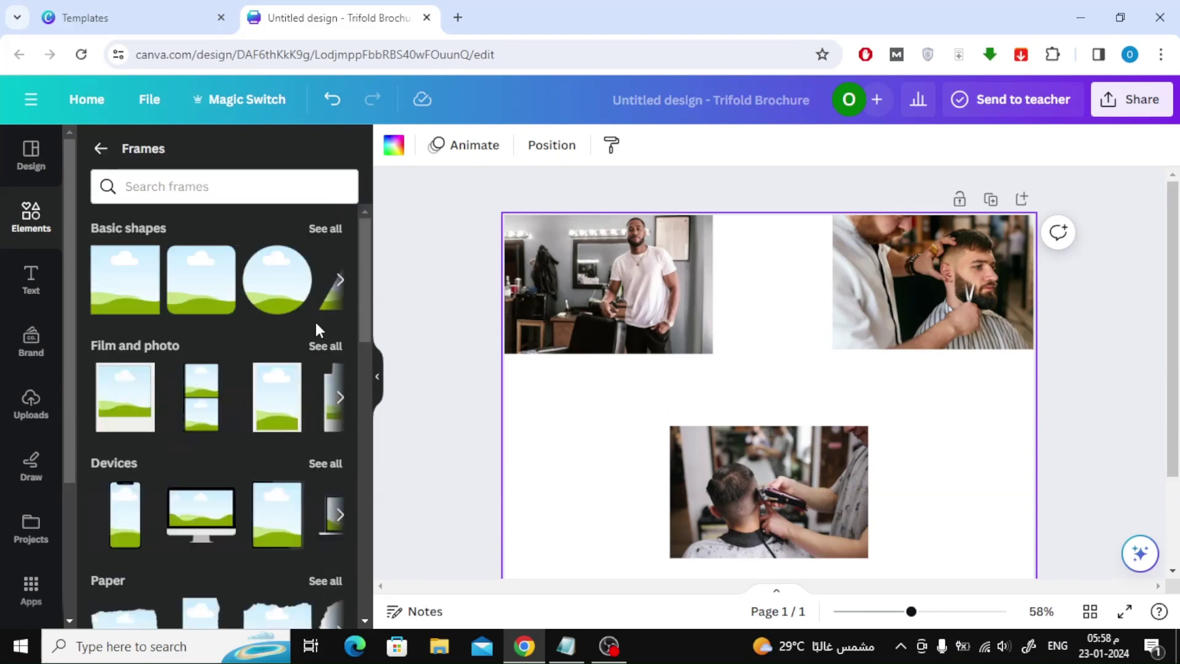
scroll(317, 329, "down", 2)
scroll(317, 329, "down", 1)
scroll(317, 331, "down", 1)
scroll(315, 329, "down", 1)
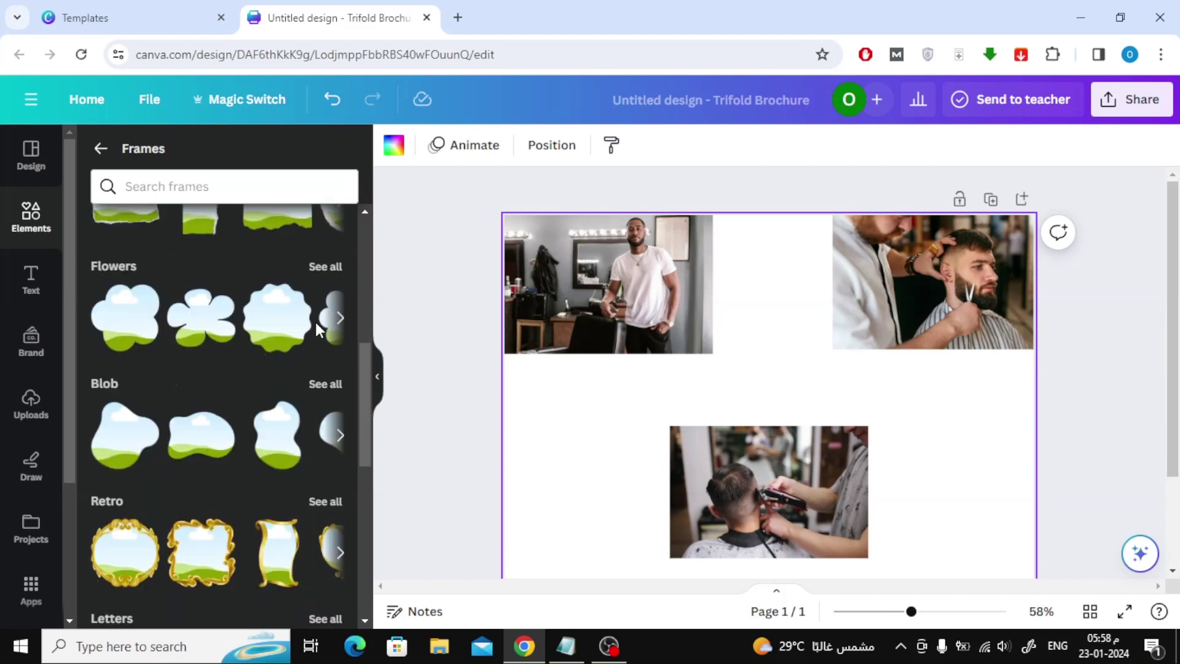
scroll(315, 330, "down", 1)
scroll(315, 331, "down", 1)
scroll(316, 330, "up", 1)
scroll(301, 392, "up", 1)
scroll(300, 395, "up", 1)
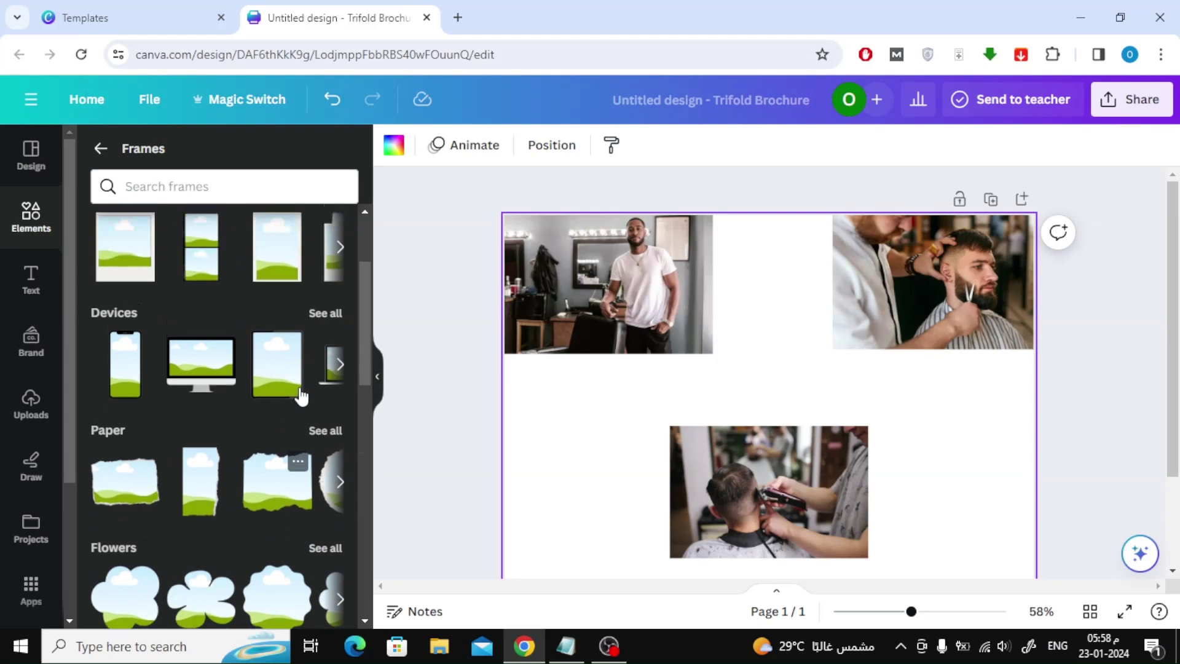
scroll(300, 395, "up", 1)
left_click(319, 231)
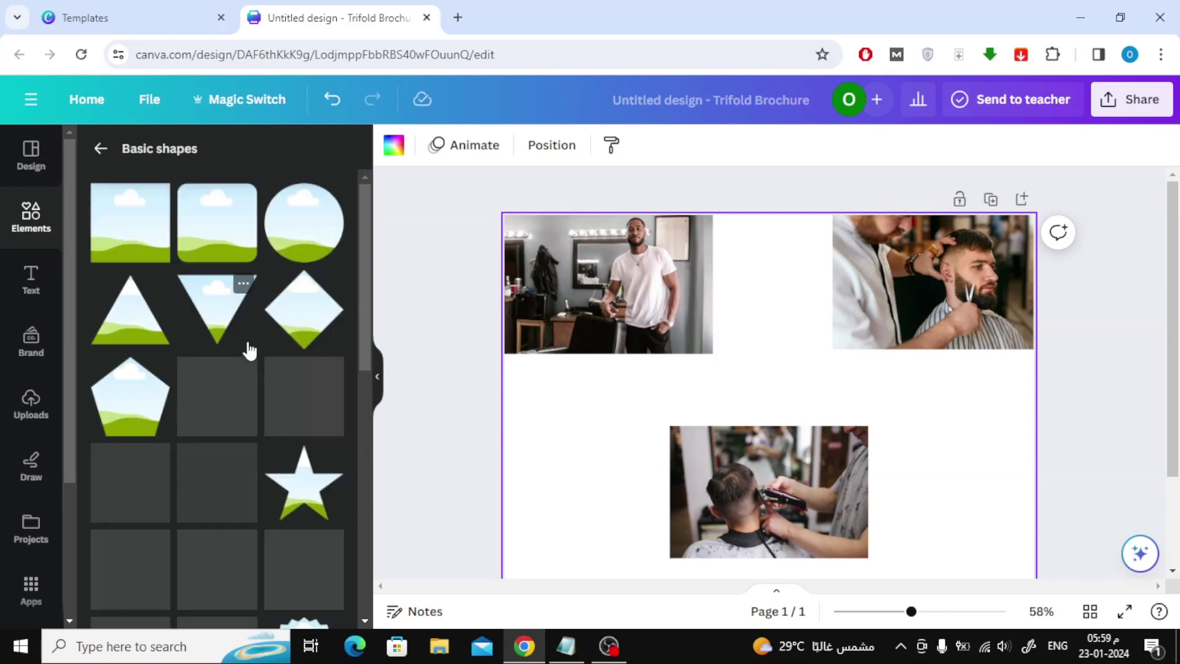
scroll(247, 348, "down", 3)
scroll(248, 349, "down", 2)
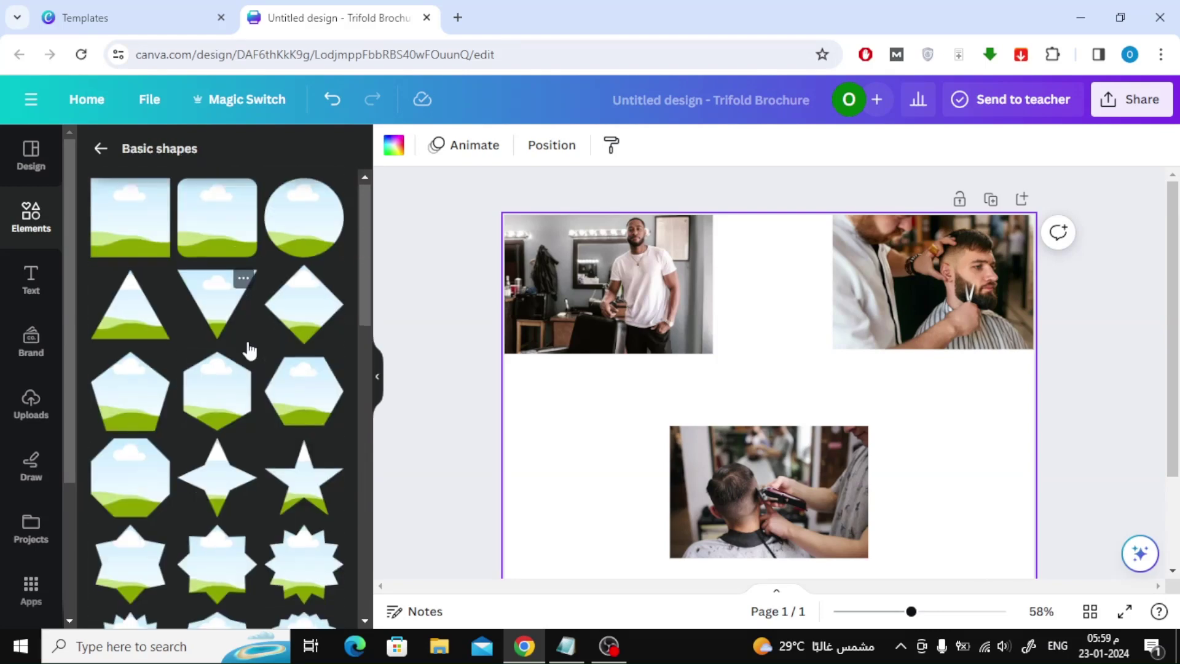
scroll(248, 348, "down", 3)
scroll(248, 348, "down", 2)
scroll(247, 349, "down", 3)
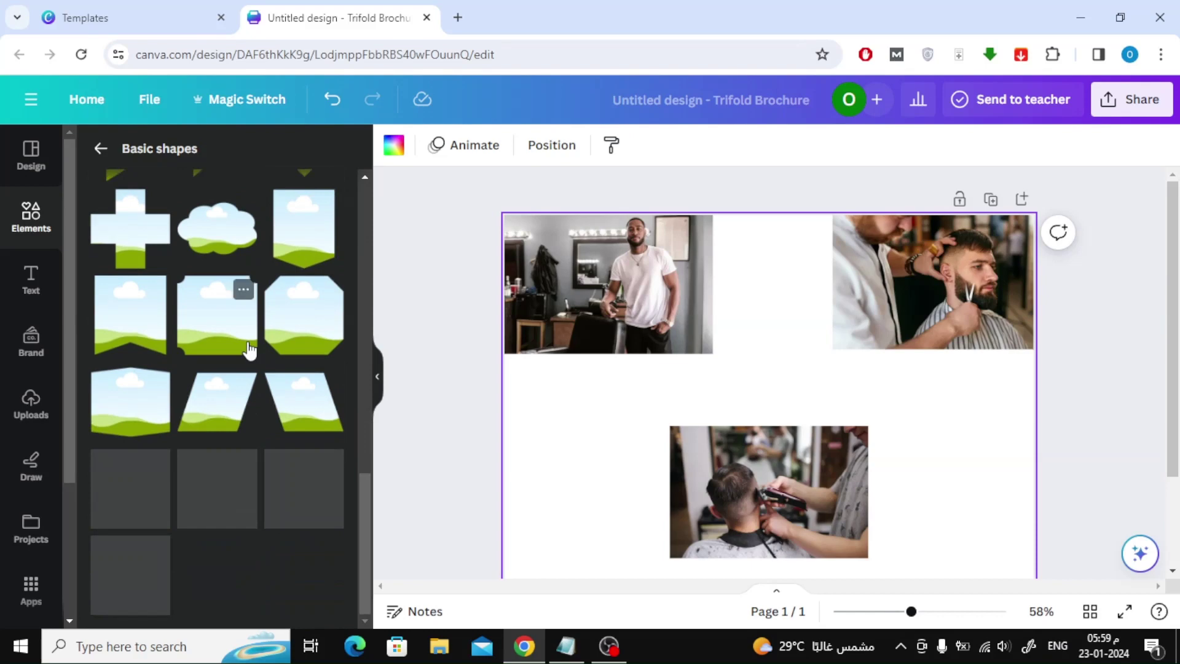
scroll(247, 369, "up", 2)
Add pointed-bottom and arch frames, and move the white-shirt photo into the arch.
left_click(305, 398)
left_click_drag(766, 381, 562, 381)
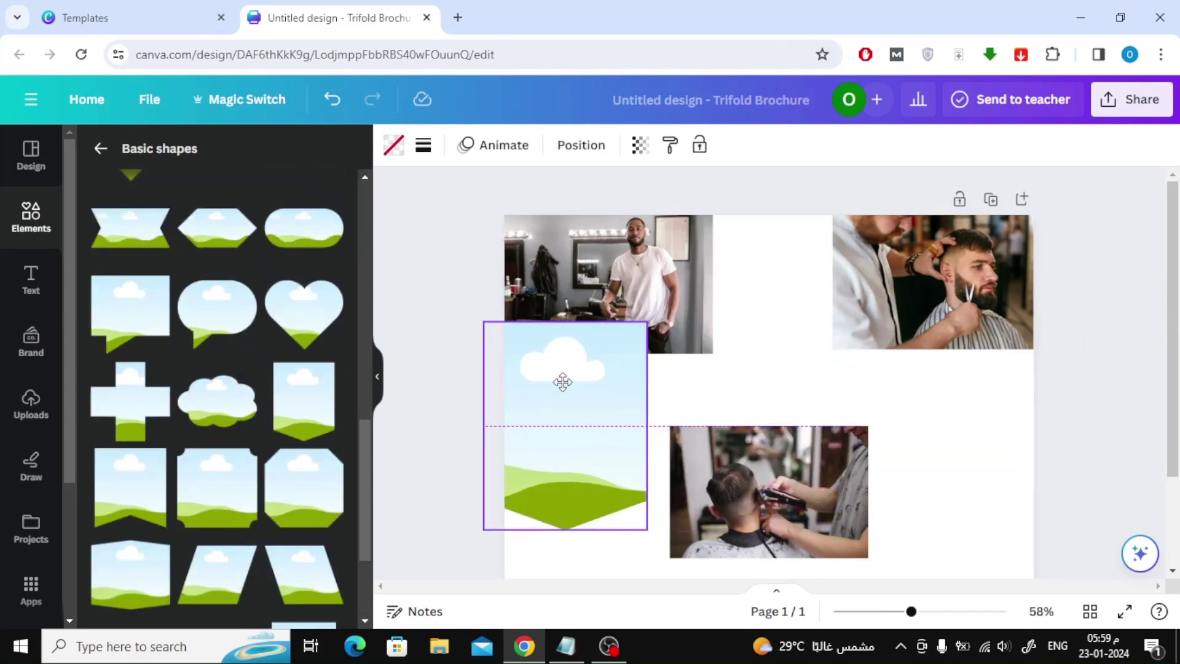
mouse_move(641, 252)
left_mouse_down()
mouse_move(632, 345)
mouse_move(600, 276)
left_mouse_up()
scroll(236, 295, "down", 2)
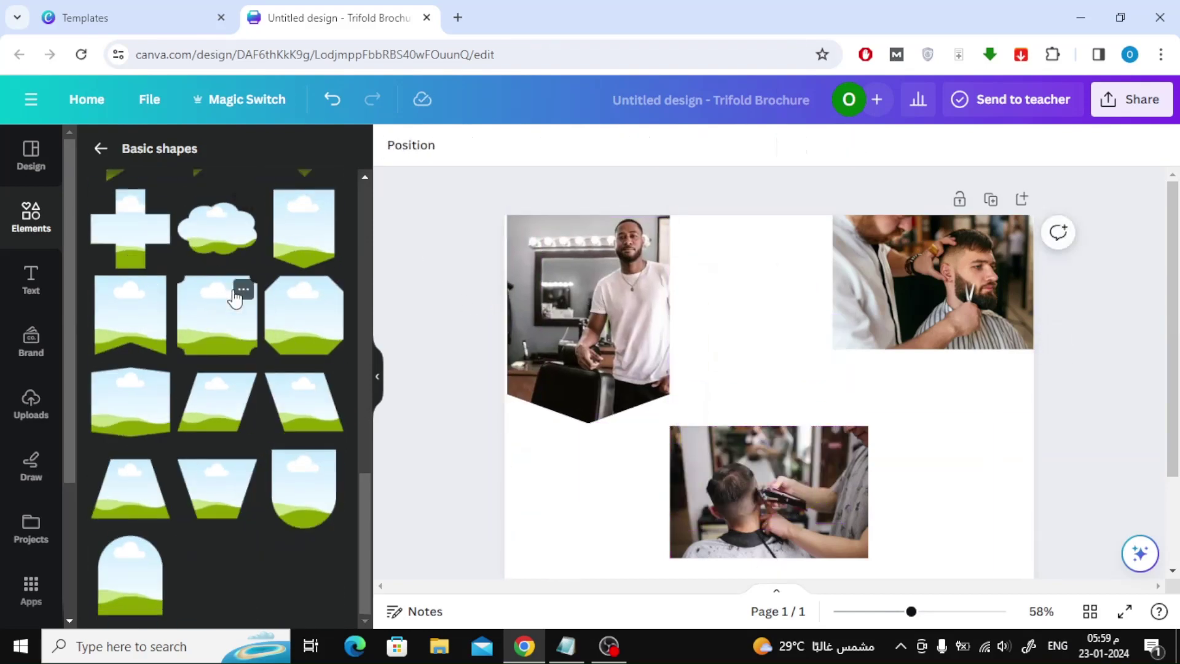
left_click(153, 546)
left_click_drag(801, 395, 800, 352)
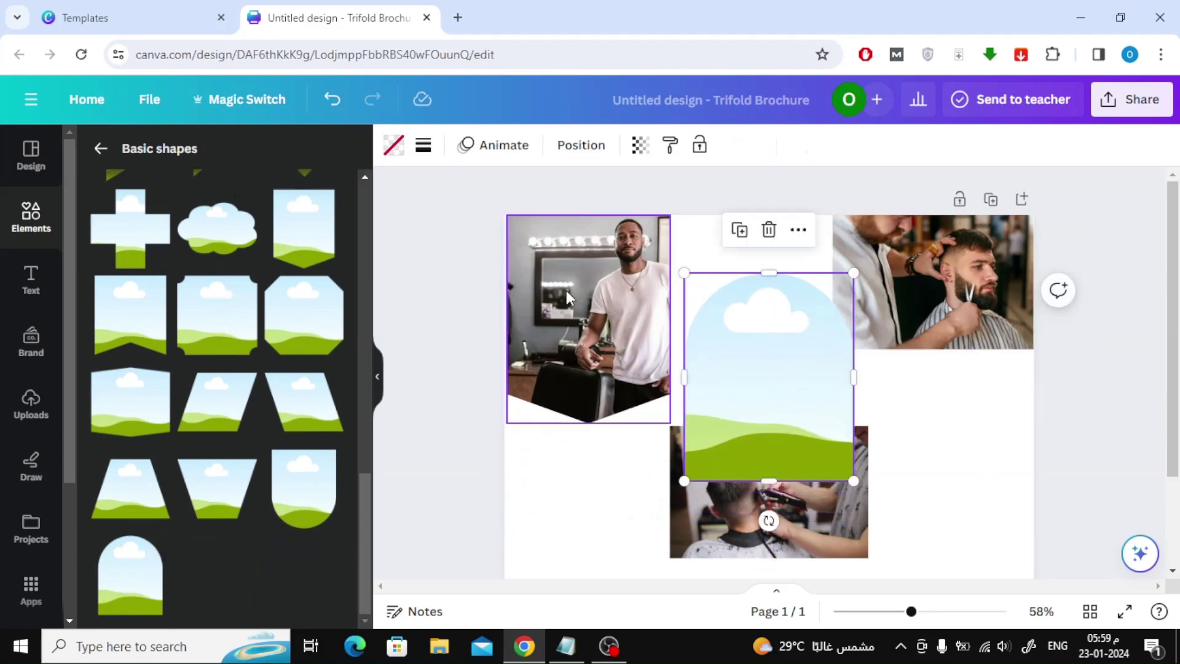
left_click(600, 289)
left_click(615, 471)
left_click(650, 565)
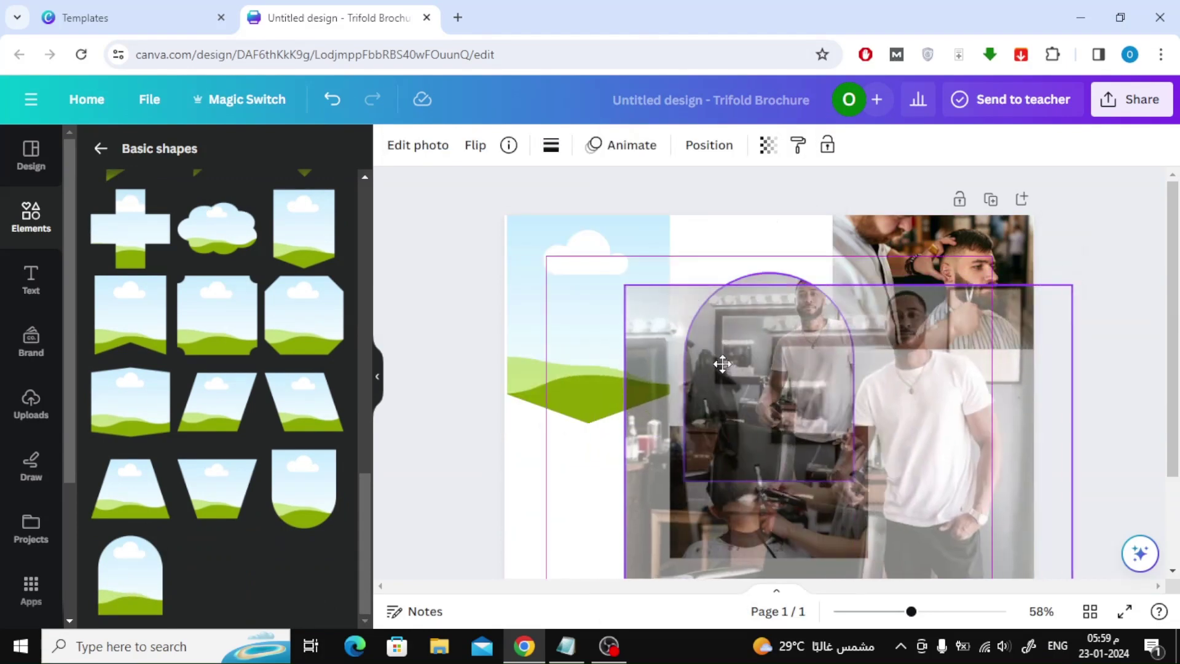
double_click(750, 363)
left_click_drag(750, 363, 752, 369)
Fill the pointed frame with the bearded barber photo and move the arch photo left.
left_click_drag(509, 297, 844, 399)
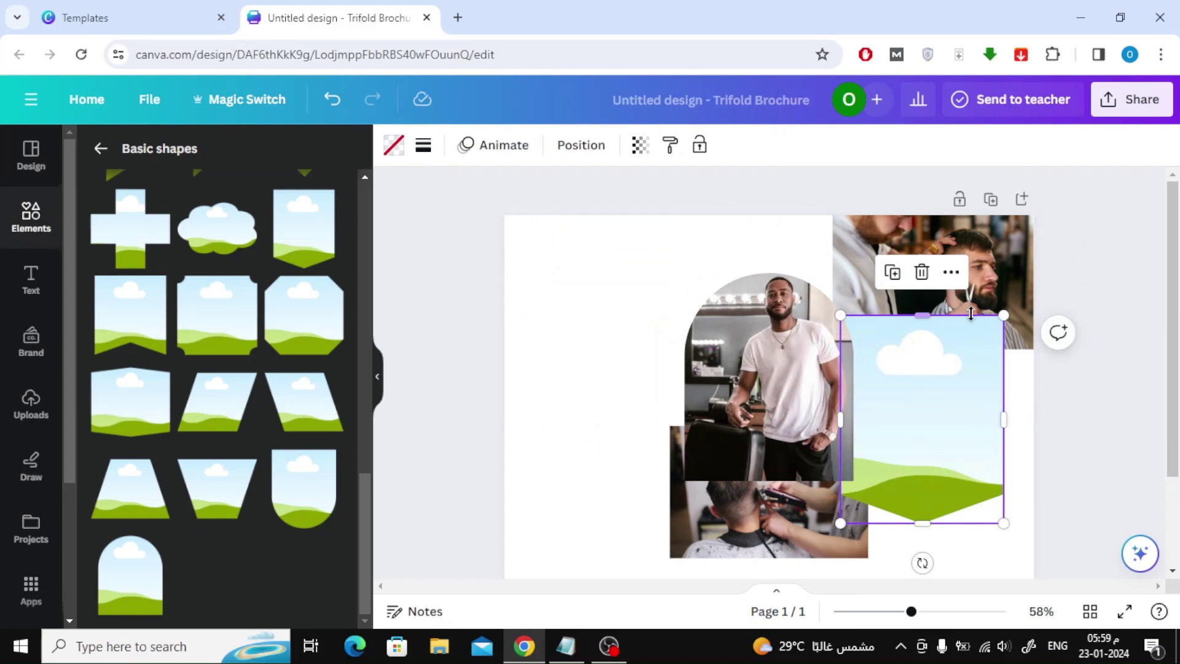
left_click_drag(959, 277, 964, 408)
double_click(919, 387)
left_click(1004, 450)
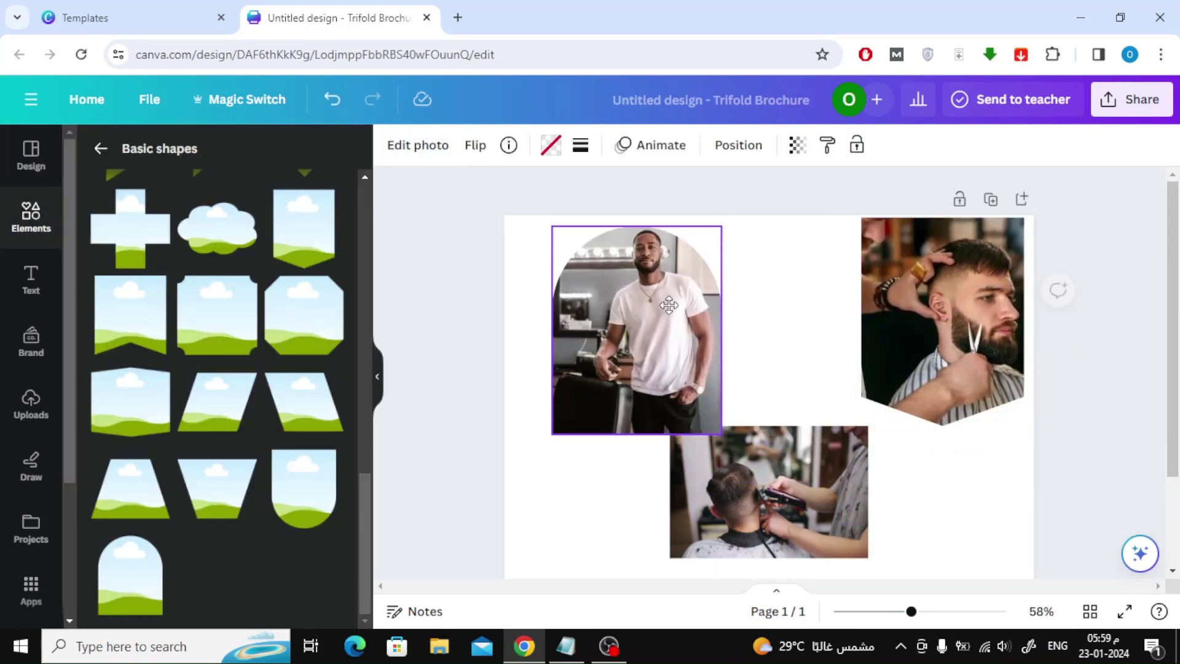
left_click_drag(756, 369, 577, 369)
left_click(439, 335)
Place a blob frame holding the haircut photo in the middle column.
left_click(100, 148)
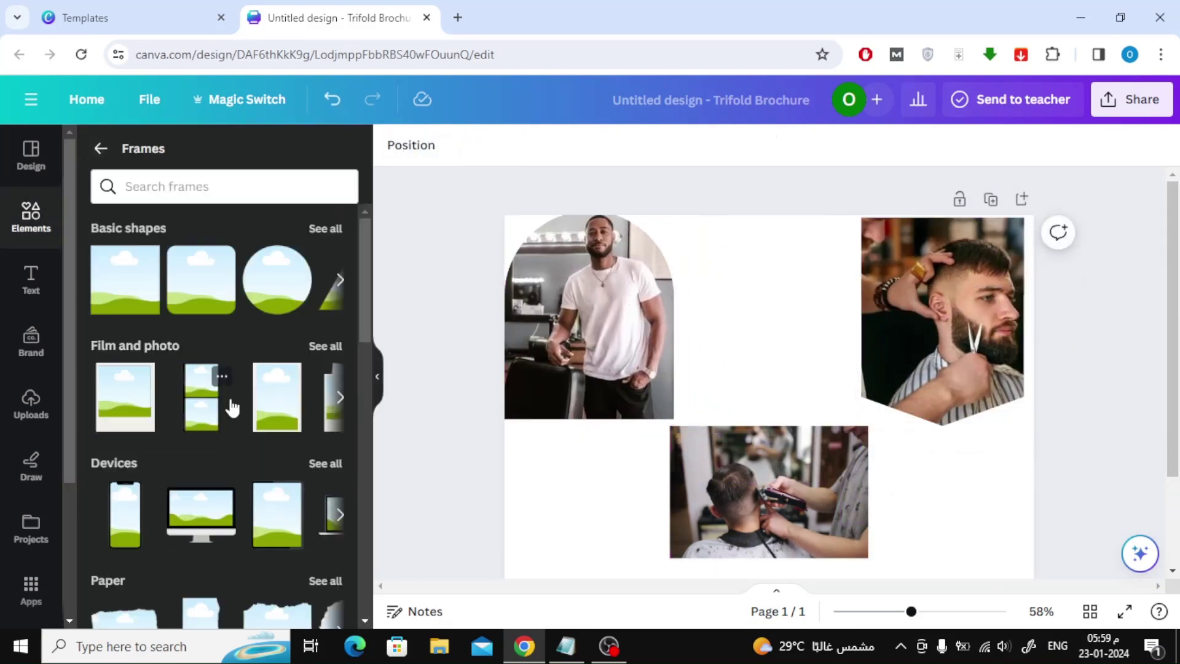
scroll(230, 403, "down", 5)
left_click(323, 386)
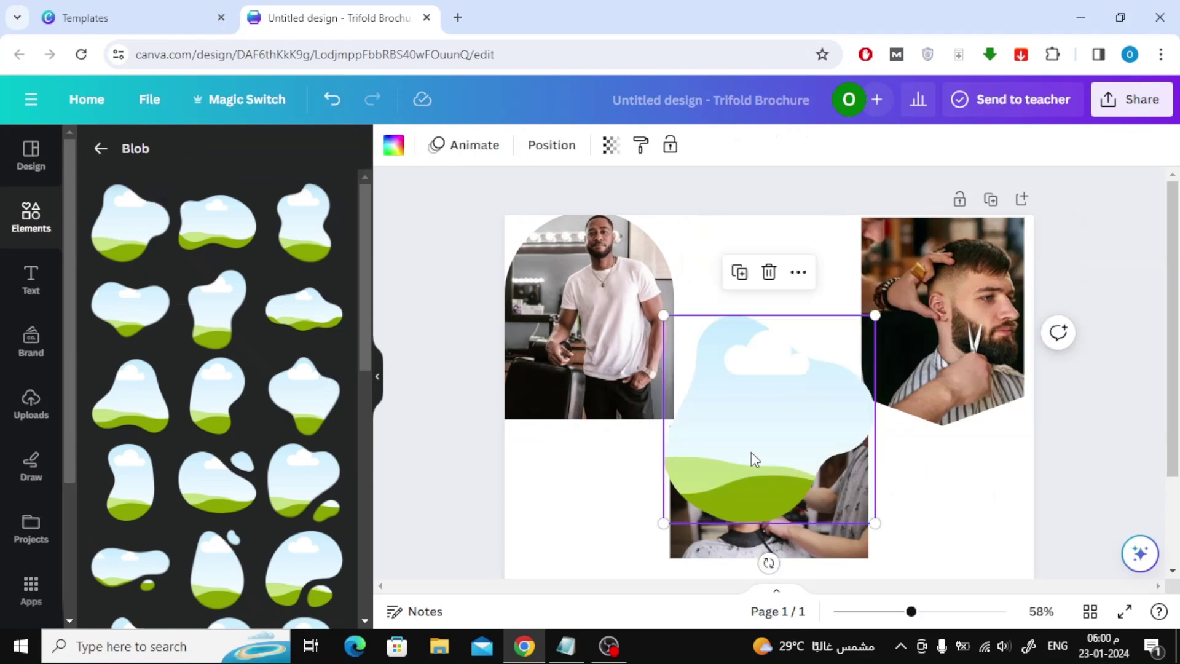
mouse_move(130, 280)
left_mouse_down()
mouse_move(655, 498)
mouse_move(886, 507)
left_mouse_up()
left_click_drag(726, 374, 693, 450)
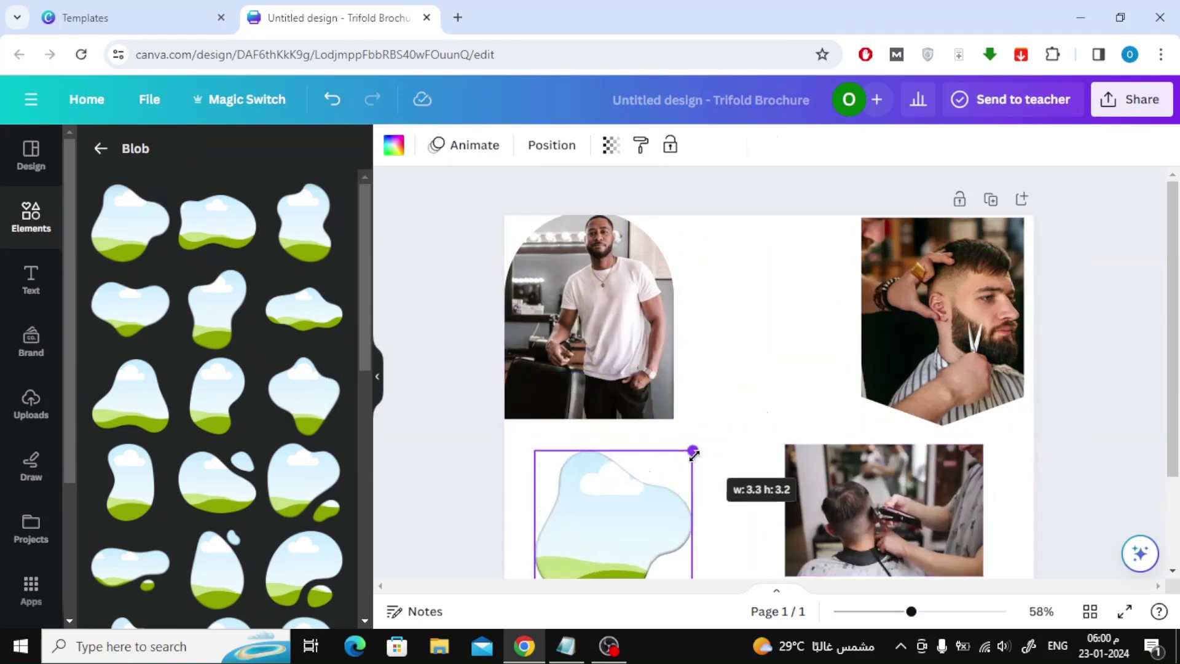
left_click_drag(614, 517, 704, 516)
mouse_move(885, 507)
left_mouse_down()
mouse_move(710, 489)
mouse_move(793, 503)
left_mouse_up()
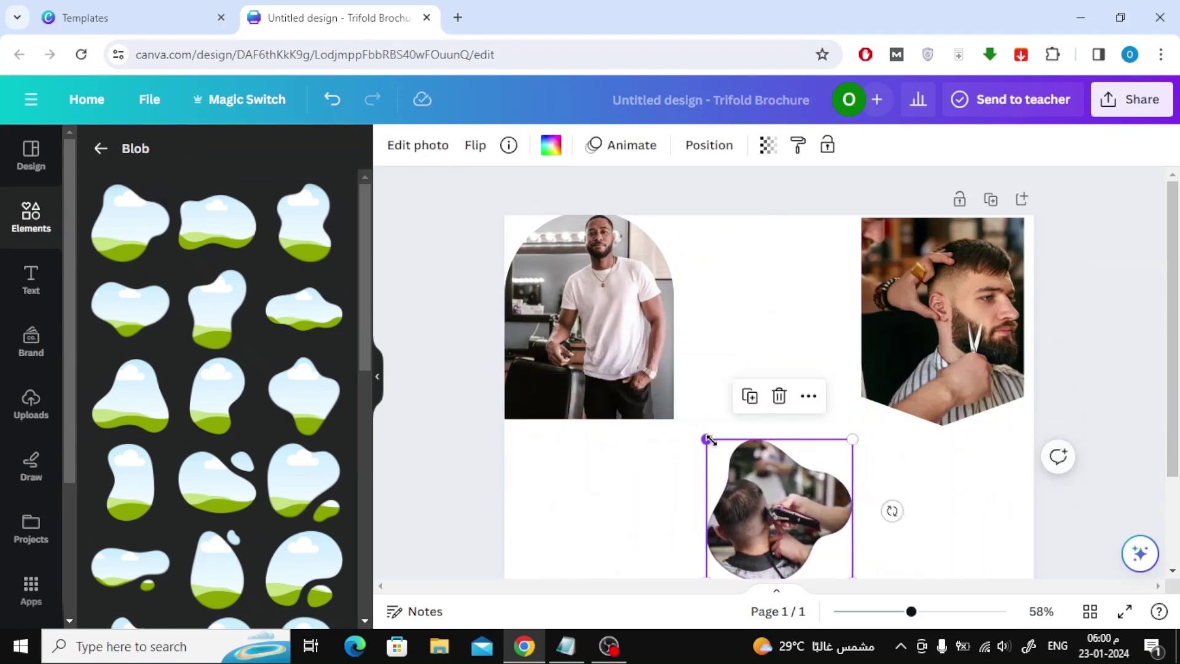
left_click_drag(707, 434, 691, 409)
left_click_drag(966, 316, 976, 313)
left_click(645, 393)
scroll(483, 347, "down", 2)
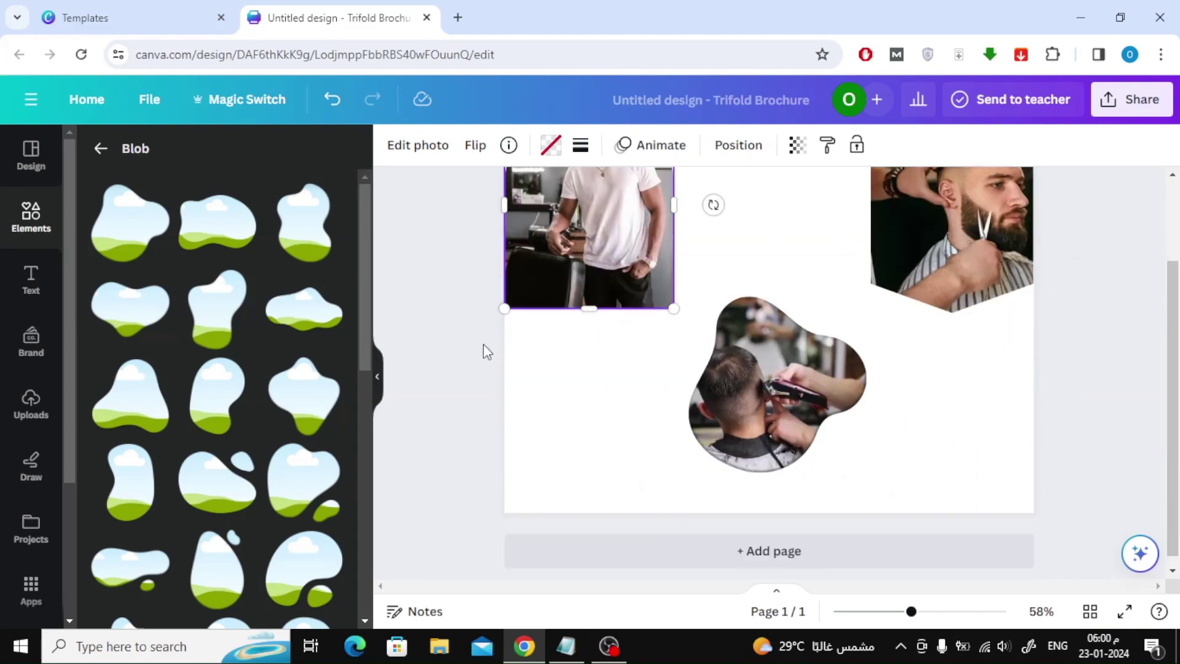
left_click_drag(749, 379, 751, 418)
Add a square shape and move it to the page's top-left corner.
left_click(1117, 414)
scroll(1111, 442, "up", 2)
left_click(101, 148)
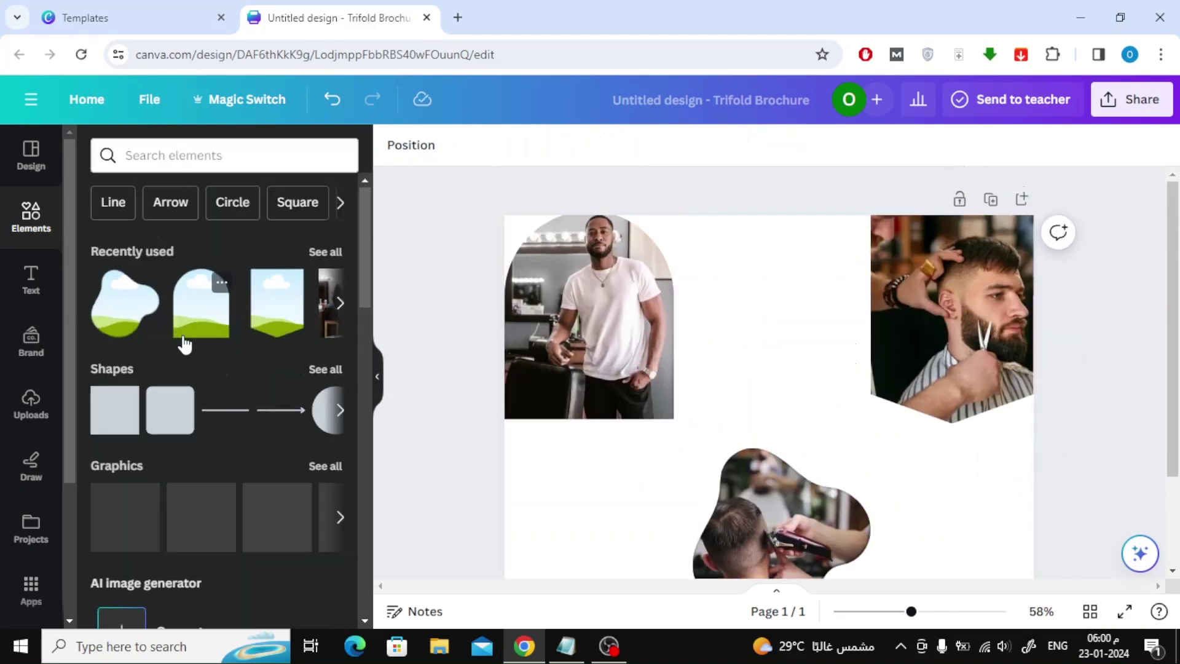
scroll(181, 342, "down", 2)
scroll(212, 344, "up", 1)
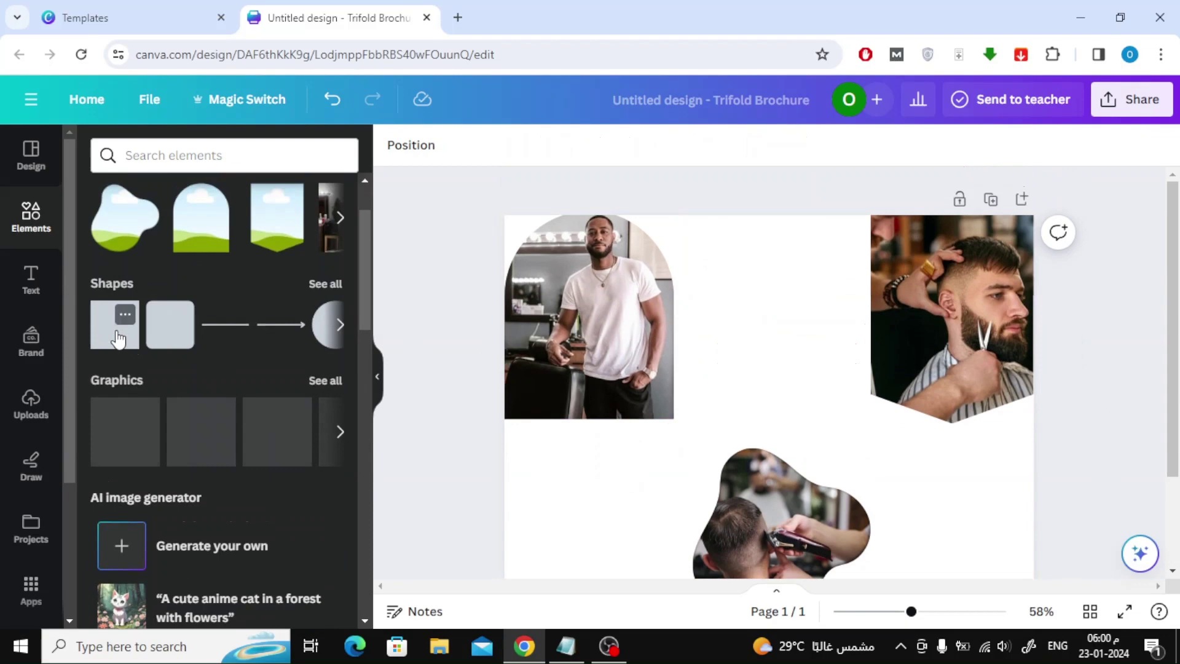
left_click_drag(393, 360, 785, 387)
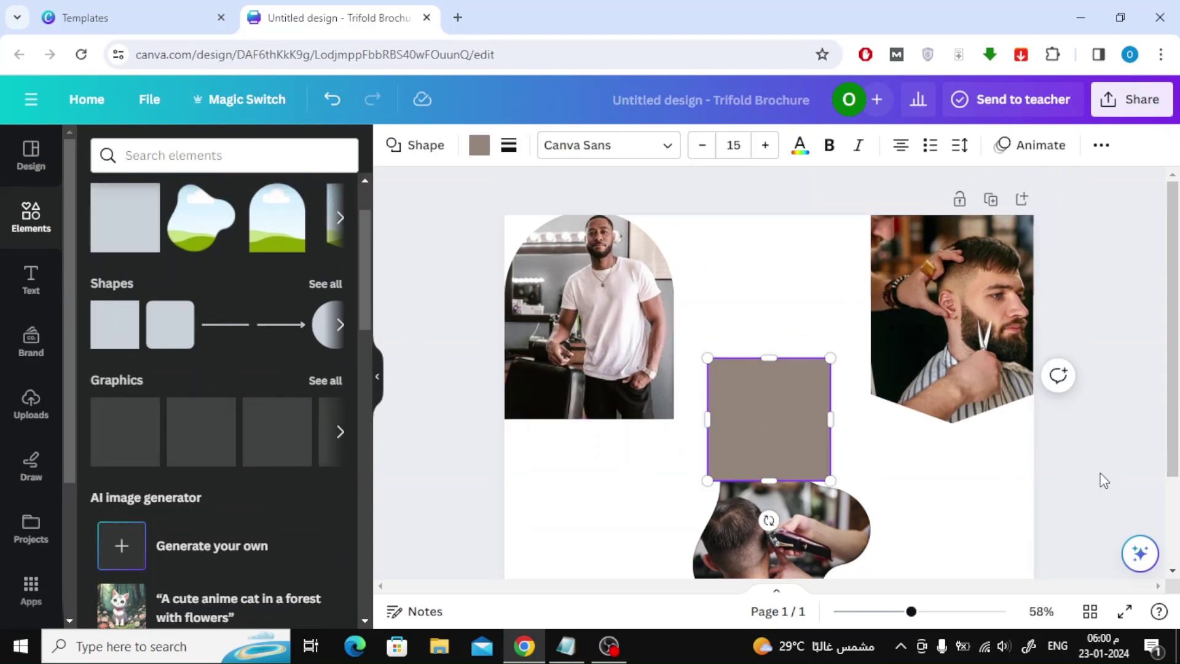
left_click(833, 459)
left_click(733, 426)
mouse_move(732, 426)
left_mouse_down()
mouse_move(519, 305)
mouse_move(511, 285)
mouse_move(538, 289)
left_mouse_up()
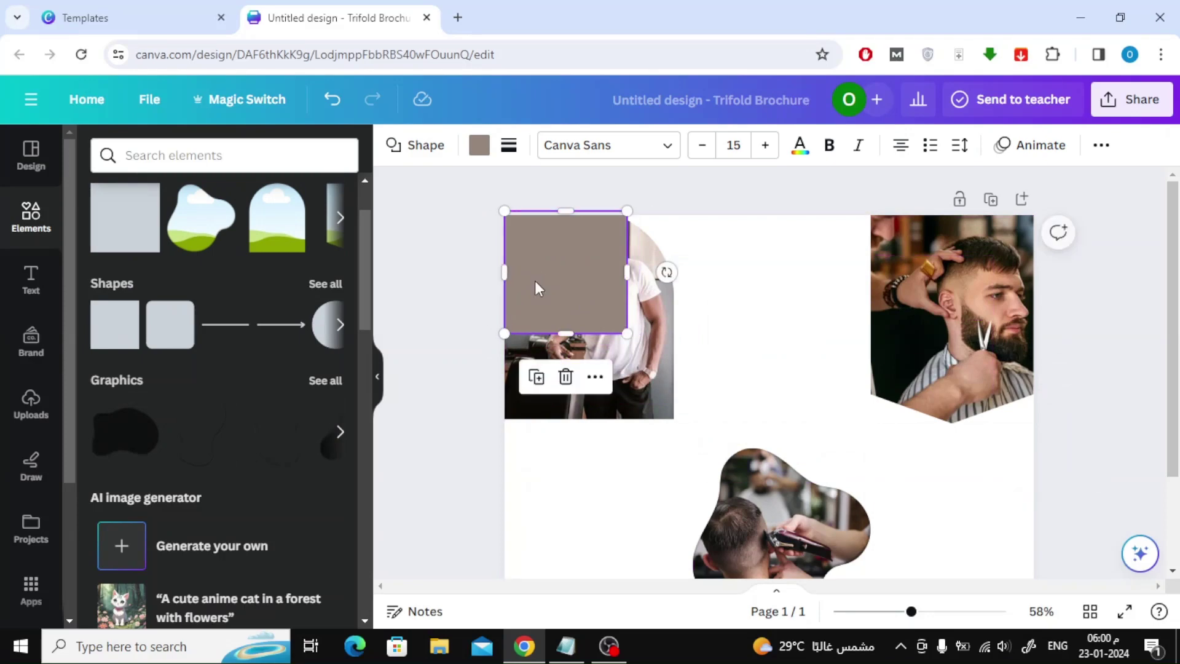
Send the square to the back, stretch it to full column size, and duplicate it.
right_click(537, 289)
mouse_move(592, 328)
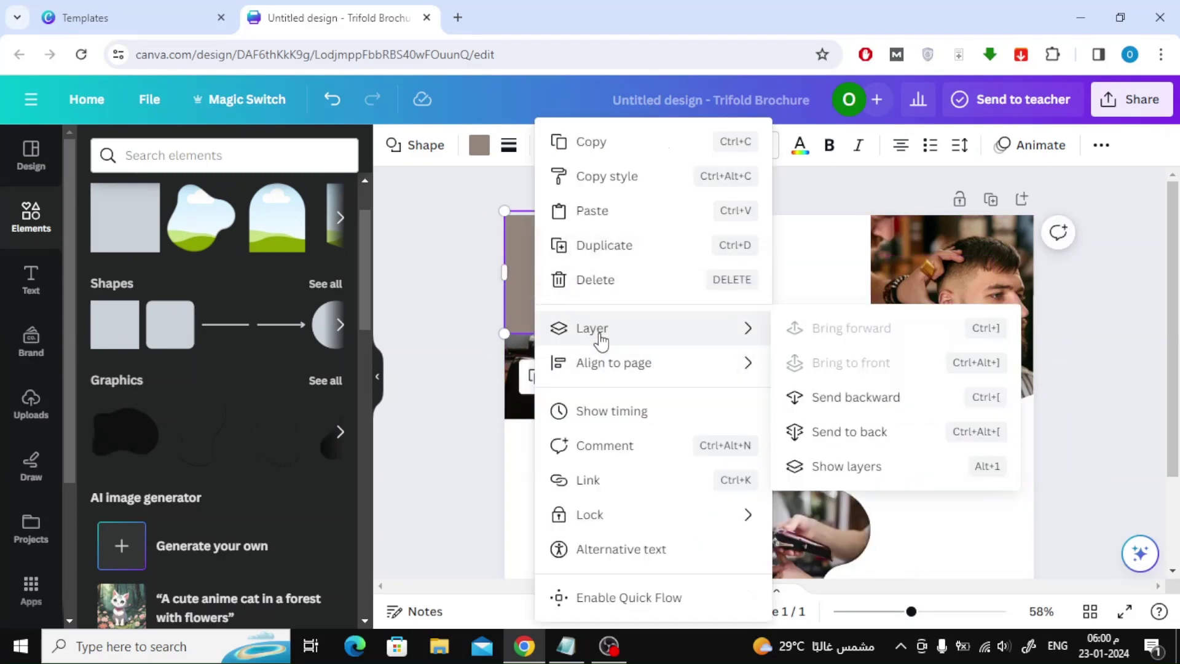
left_click(849, 431)
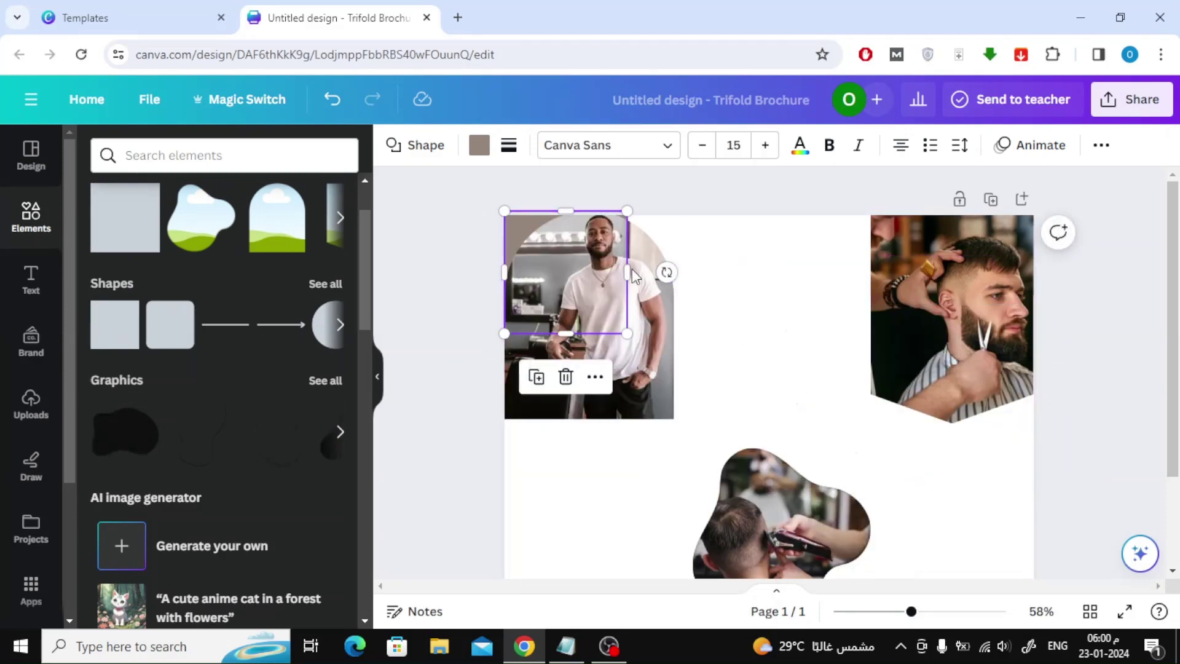
left_click_drag(632, 268, 679, 272)
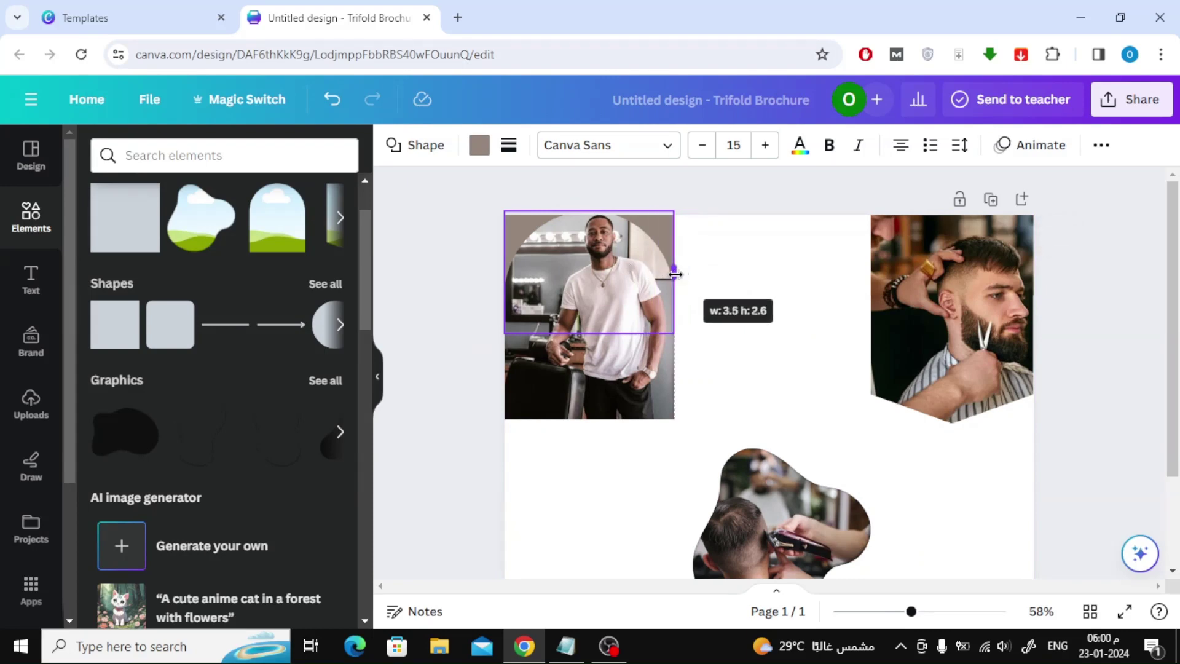
left_click_drag(676, 273, 677, 274)
scroll(605, 281, "down", 1)
left_click_drag(591, 250, 588, 537)
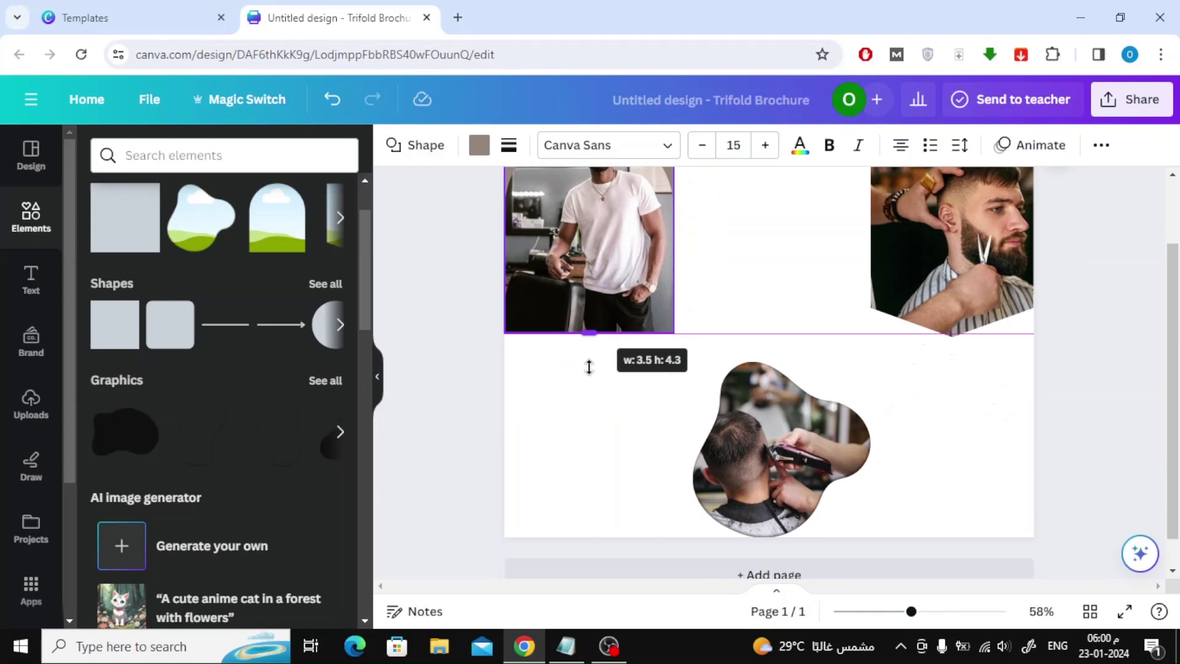
scroll(678, 465, "up", 1)
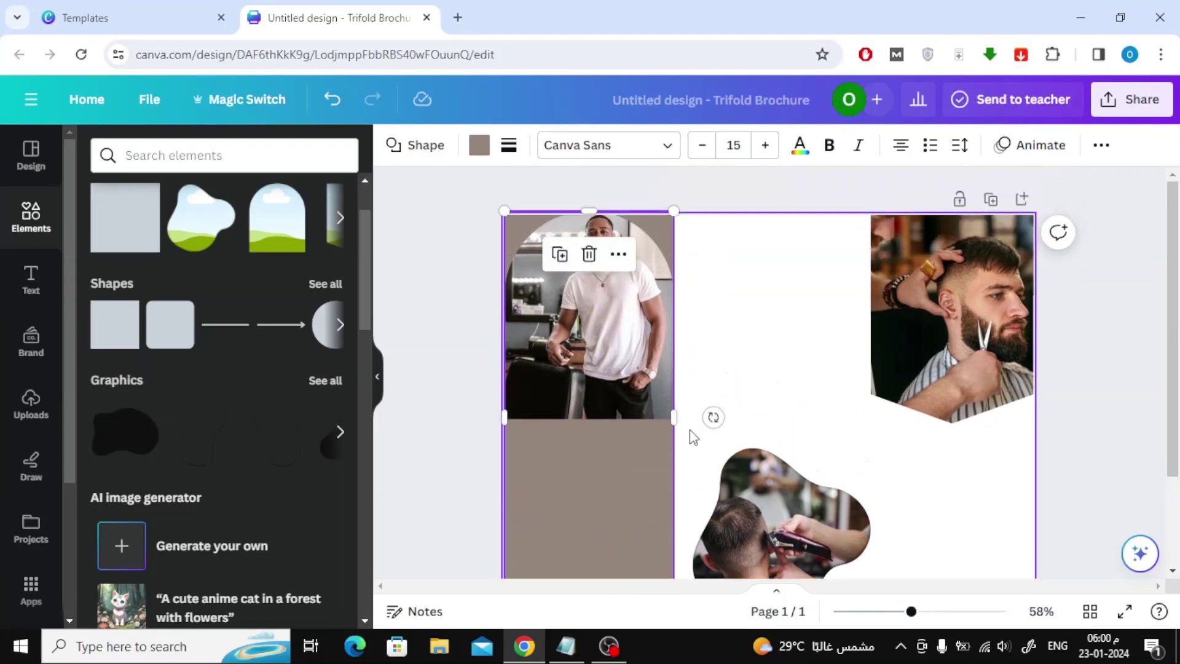
left_click_drag(677, 420, 680, 420)
left_click(563, 257)
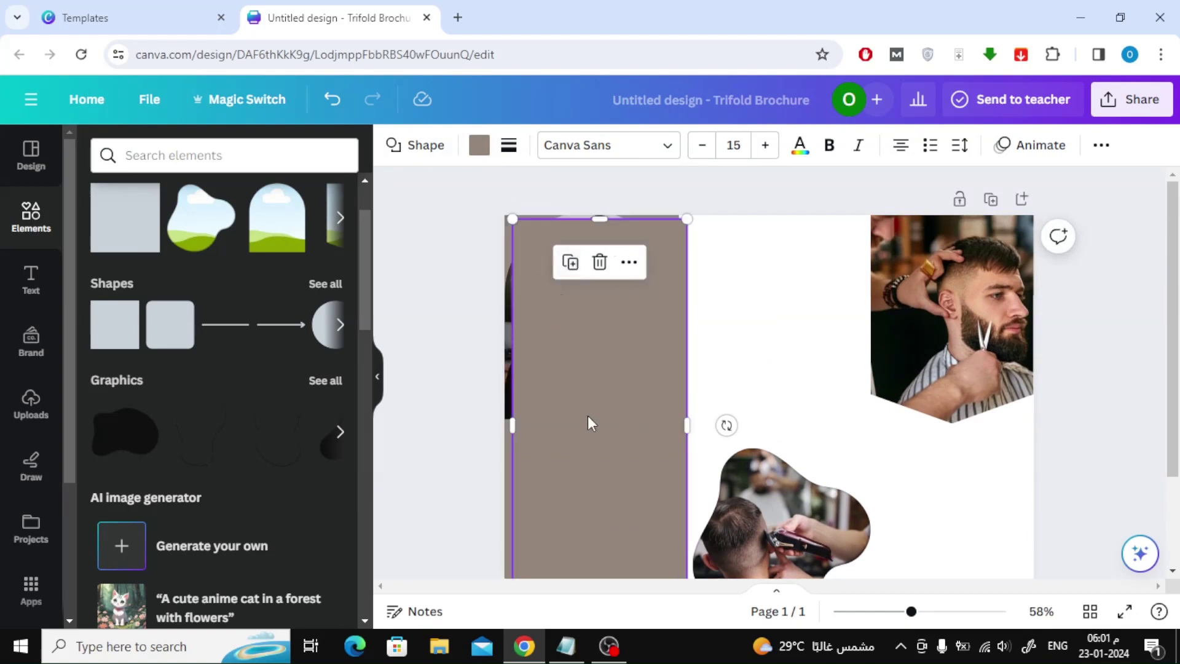
Move the panel copy to the right column, behind the beard photo.
mouse_move(588, 421)
left_mouse_down()
mouse_move(682, 439)
mouse_move(952, 437)
left_mouse_up()
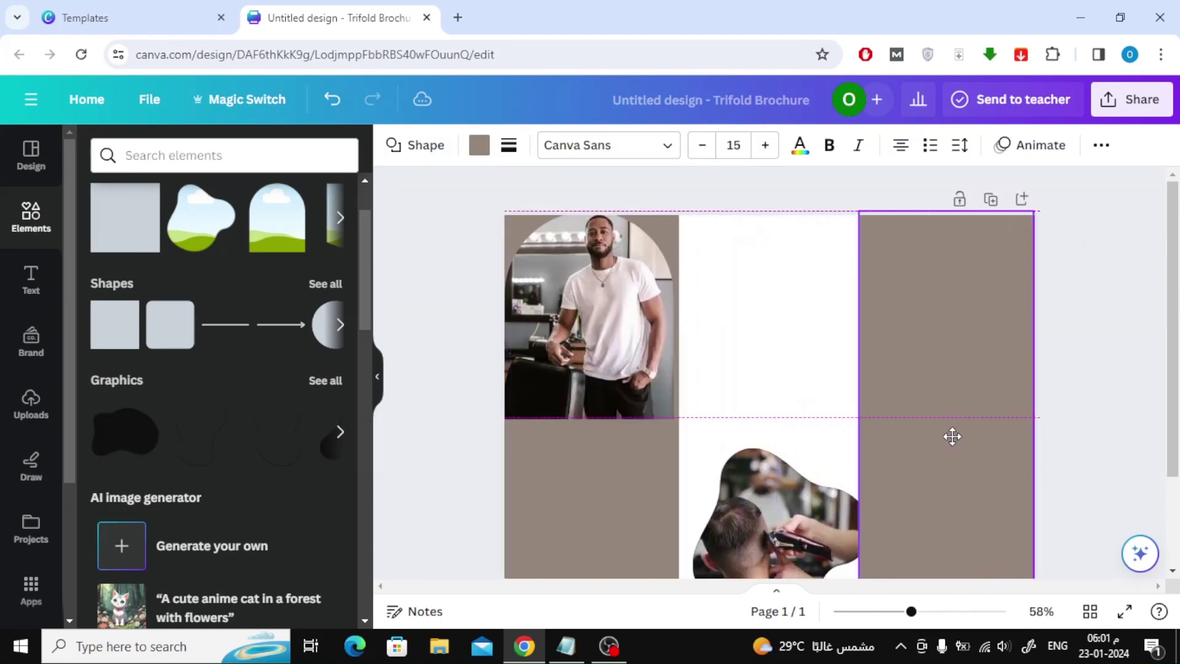
scroll(953, 437, "down", 1)
right_click(947, 357)
mouse_move(766, 329)
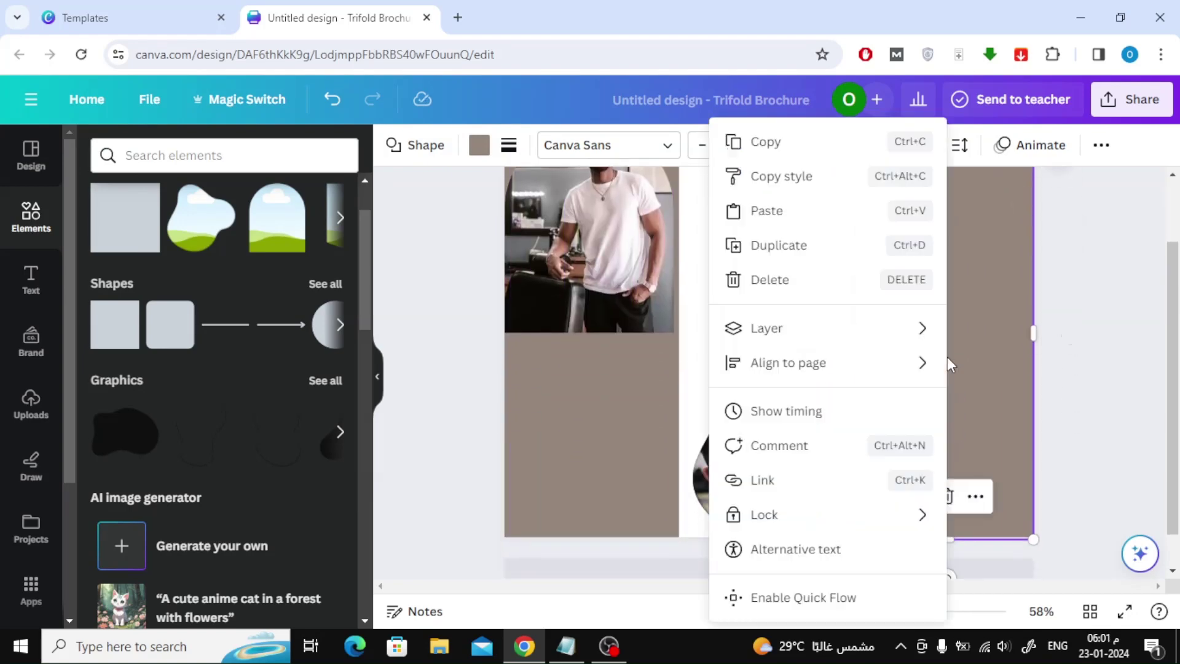
left_click(547, 397)
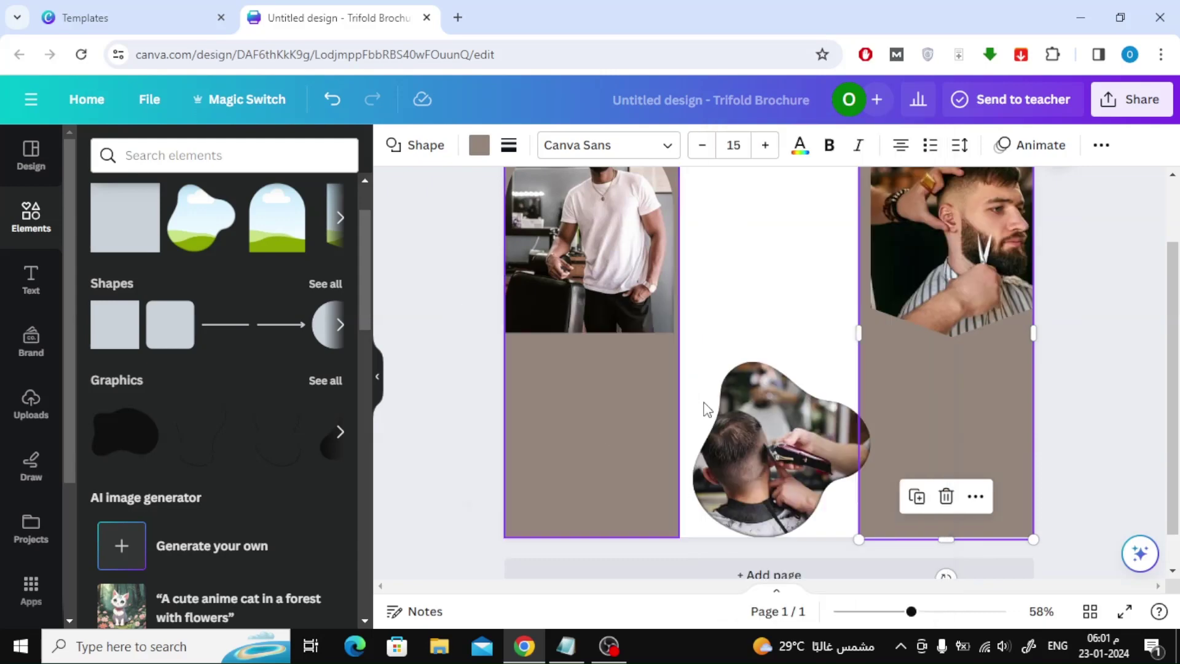
scroll(1093, 416, "up", 1)
Trim the right panel's and left column's inner edges to fit their columns.
left_click_drag(858, 427, 870, 426)
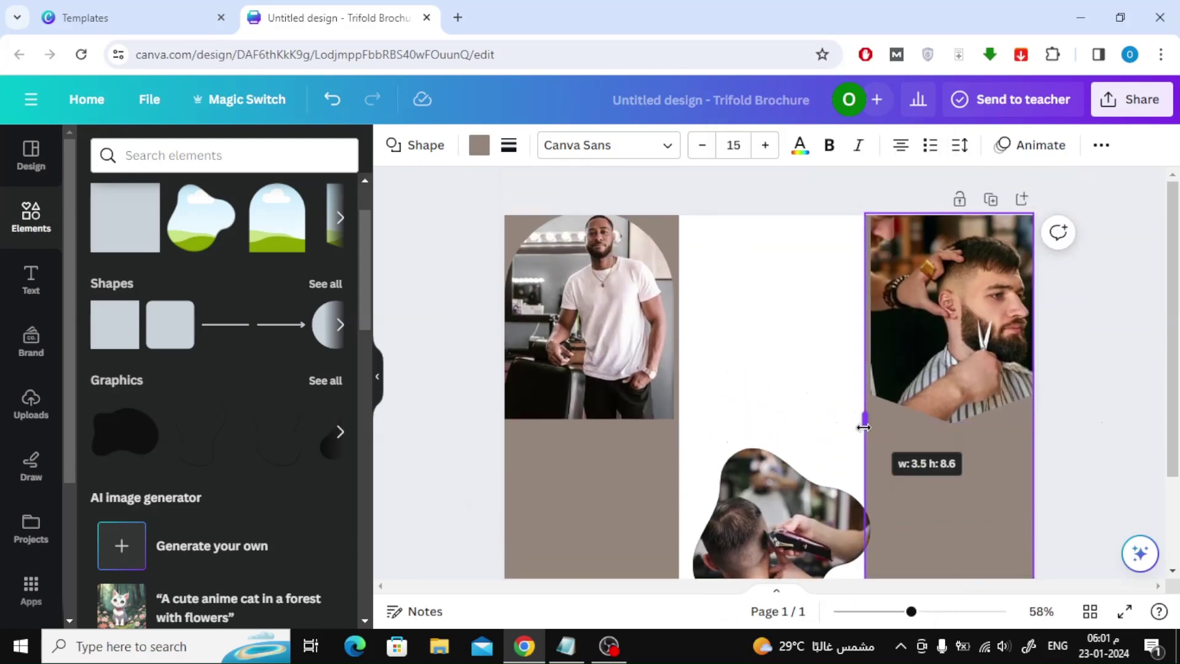
left_click(676, 474)
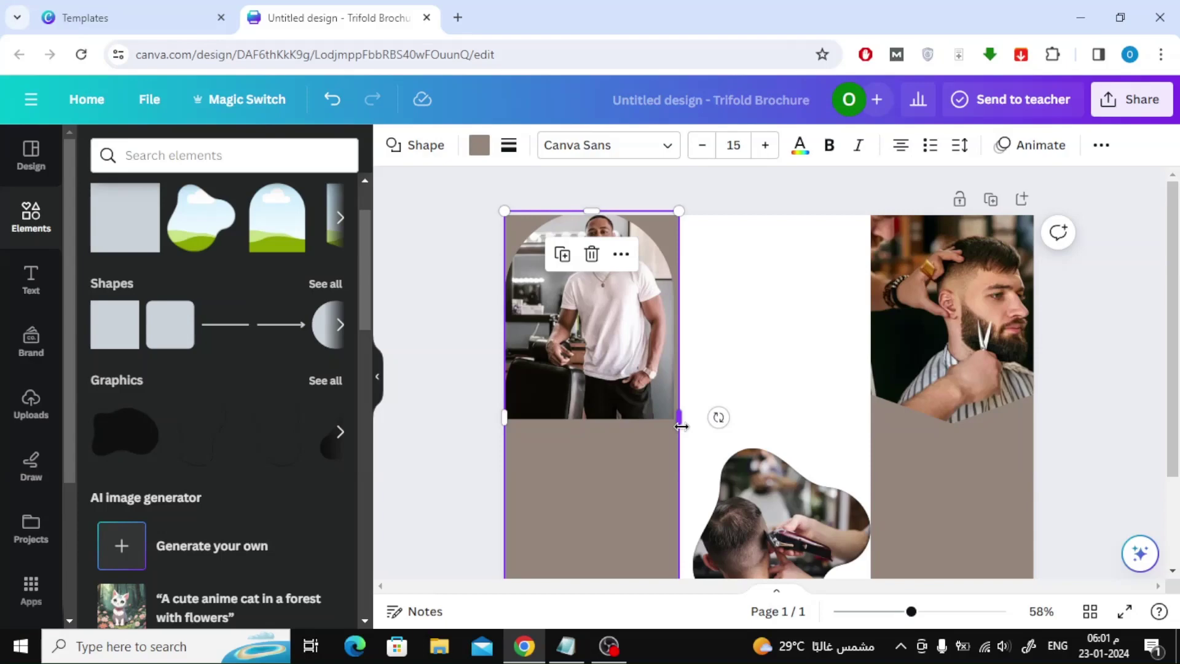
left_click_drag(681, 426, 674, 425)
left_click(1103, 384)
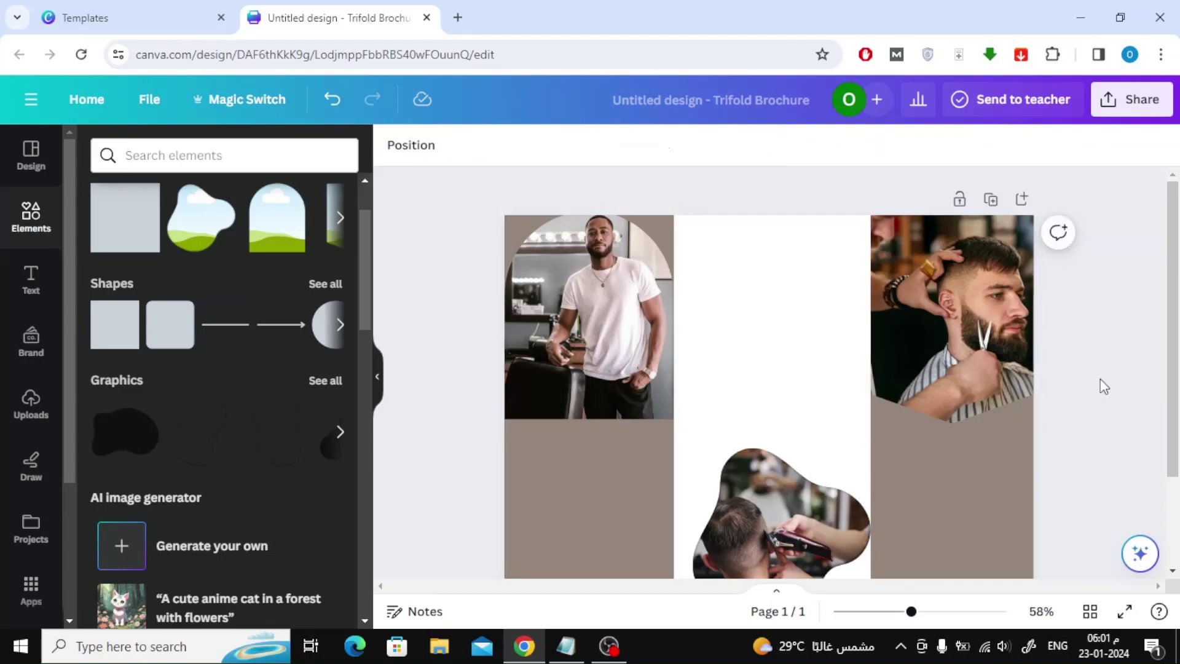
scroll(1091, 337, "down", 2)
left_click(765, 445)
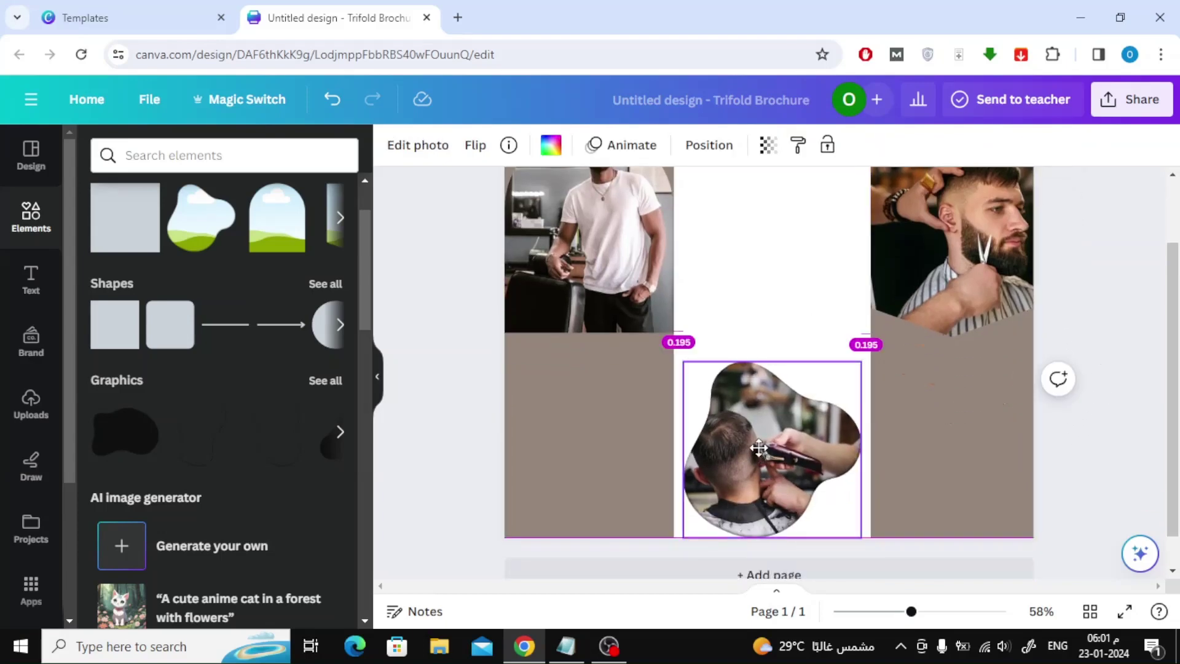
Recolour the left beige panel dark brown using a photo colour.
left_click(1081, 411)
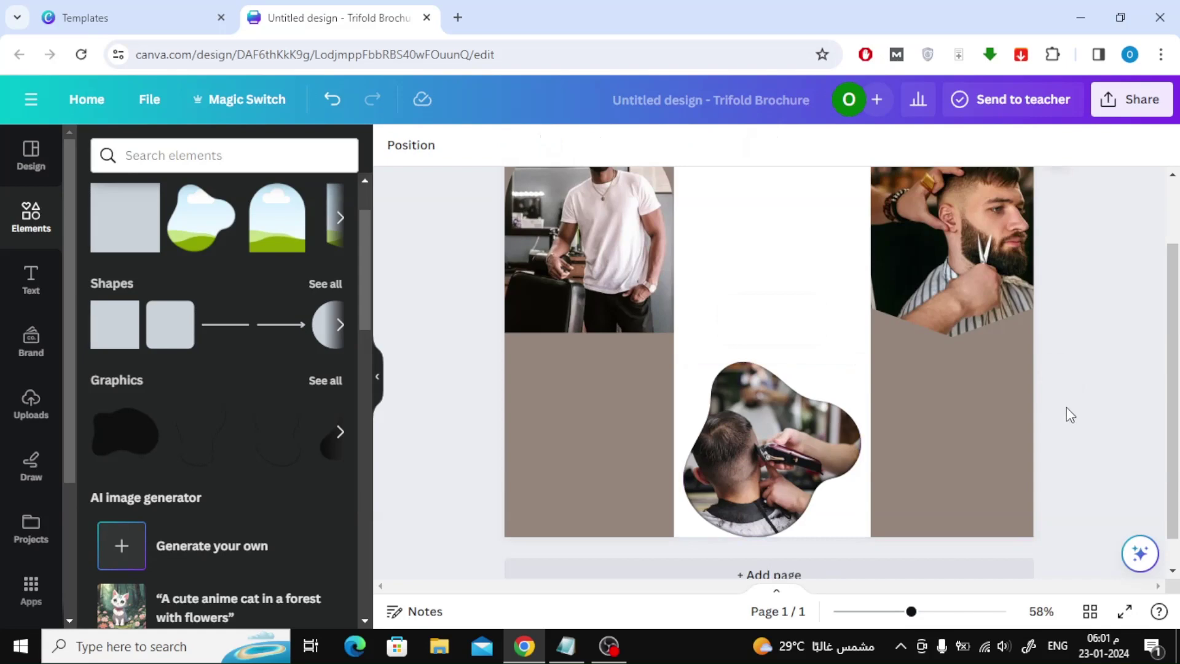
scroll(1067, 407, "up", 2)
scroll(1053, 420, "down", 2)
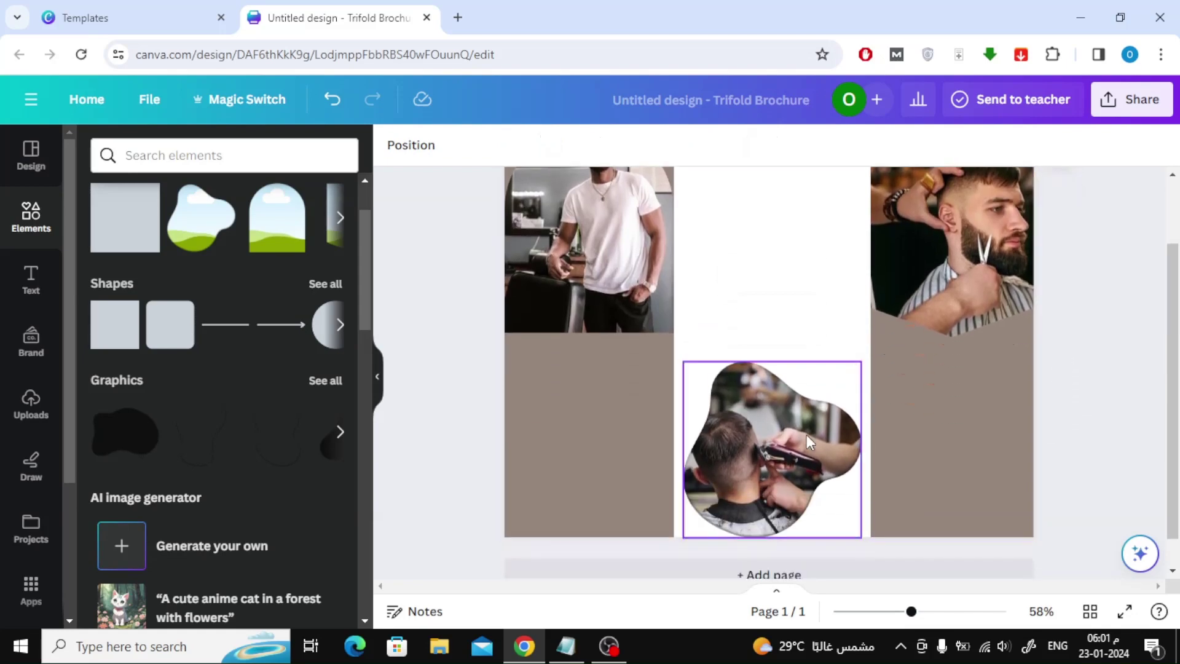
left_click(572, 408)
left_click(478, 145)
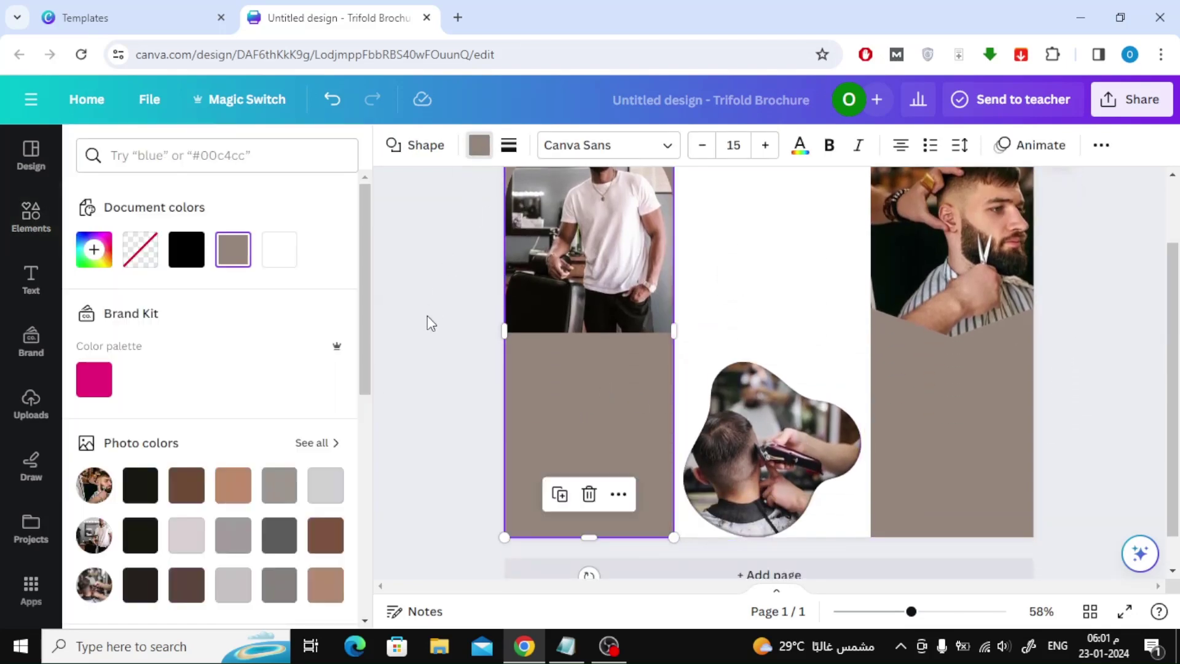
scroll(255, 352, "down", 1)
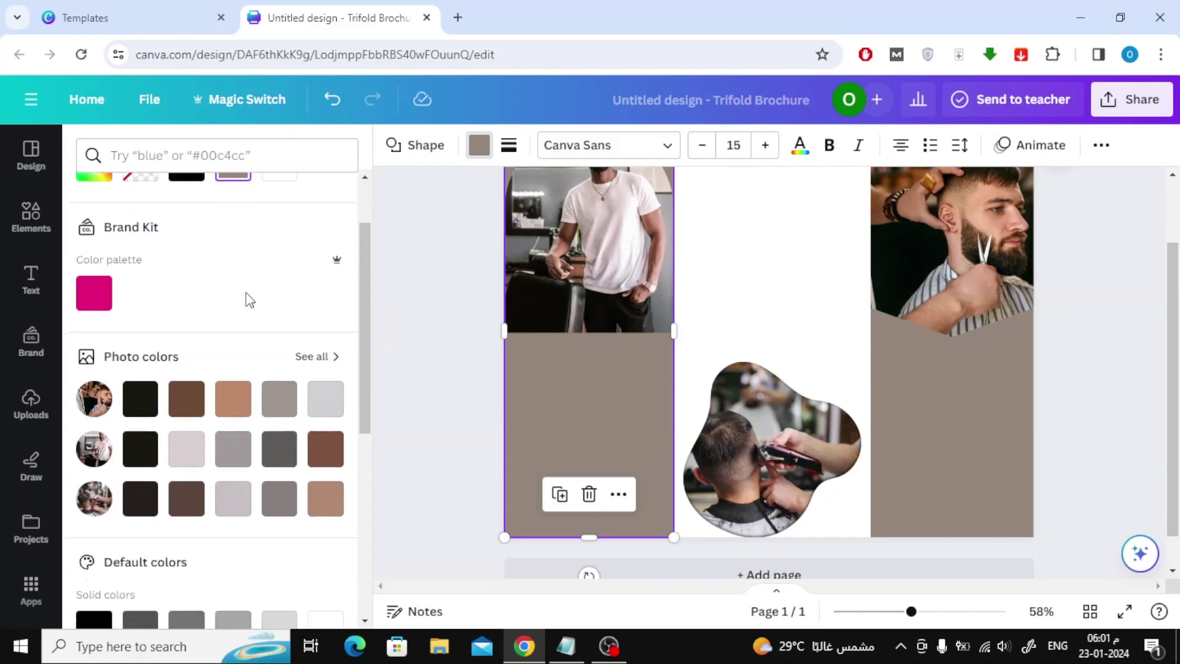
left_click(331, 457)
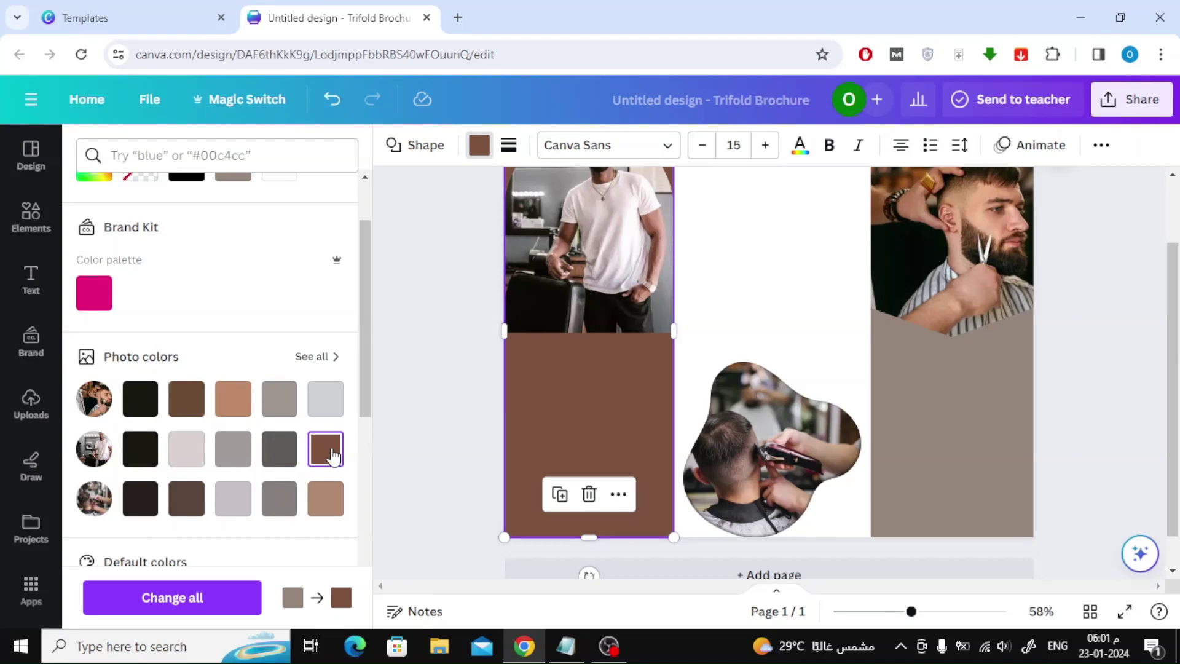
Try several fills on the right grey panel, settling on a light tan shade.
left_click(954, 453)
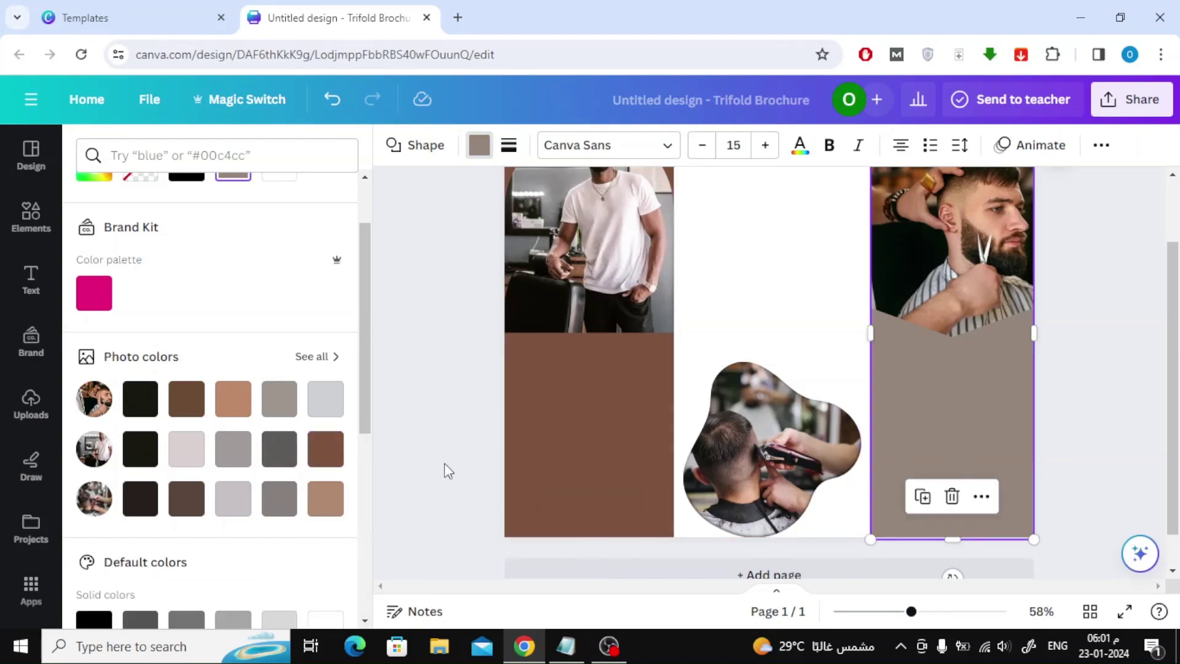
left_click(176, 514)
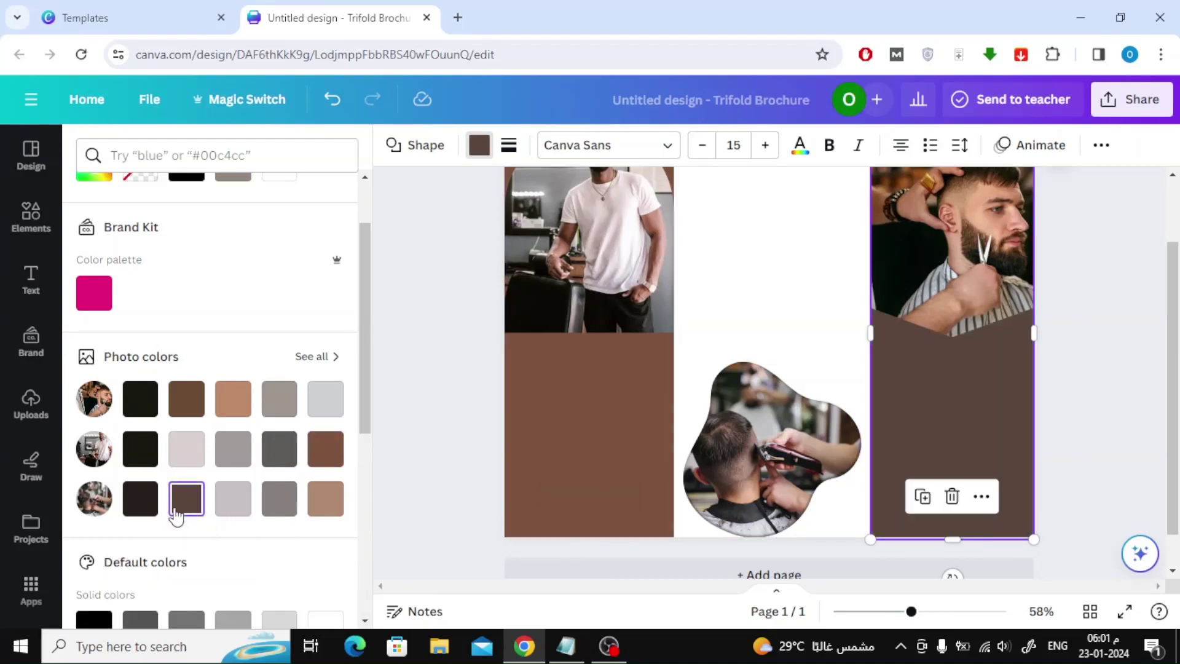
left_click(138, 512)
left_click(233, 512)
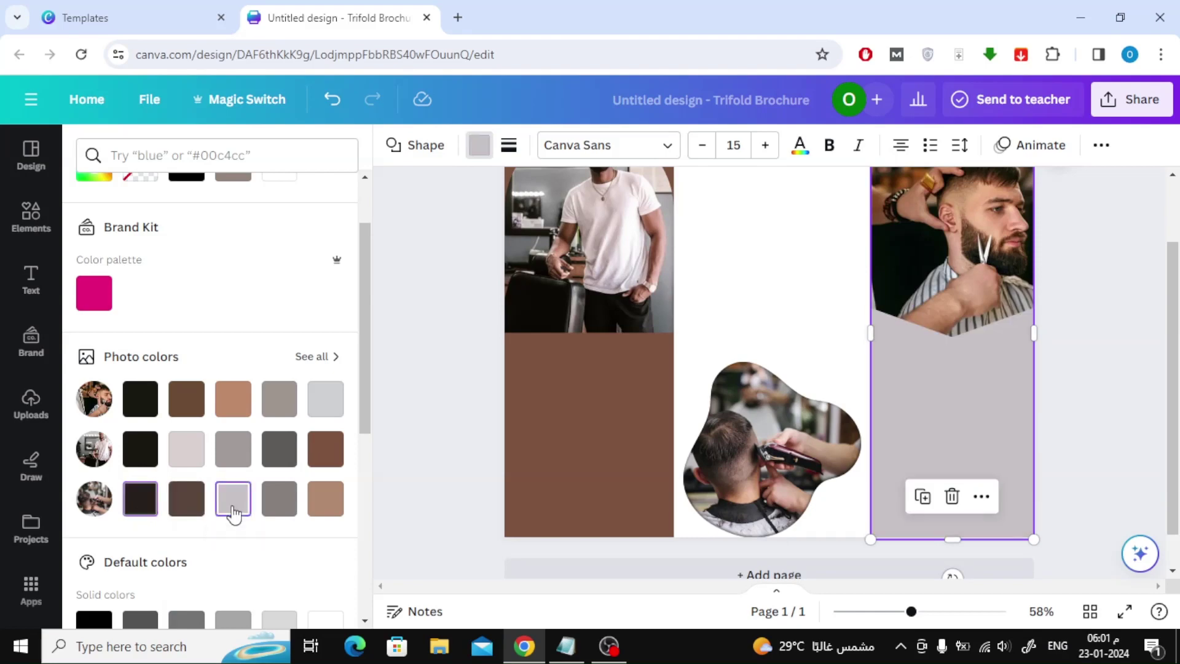
left_click(326, 512)
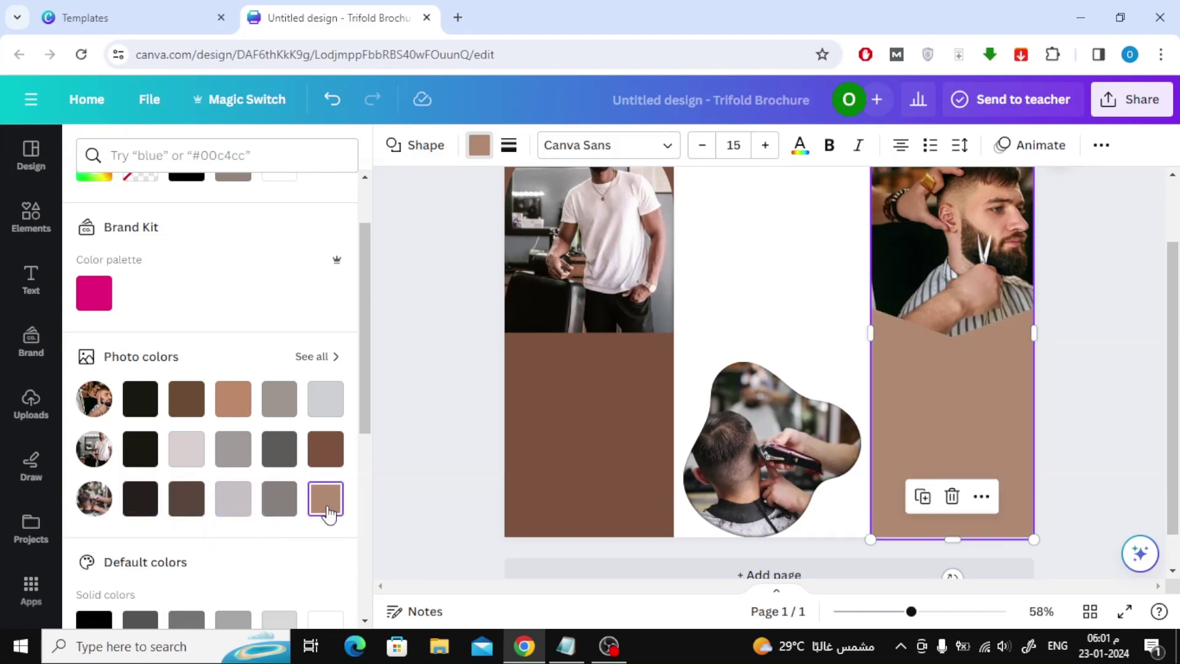
left_click(223, 397)
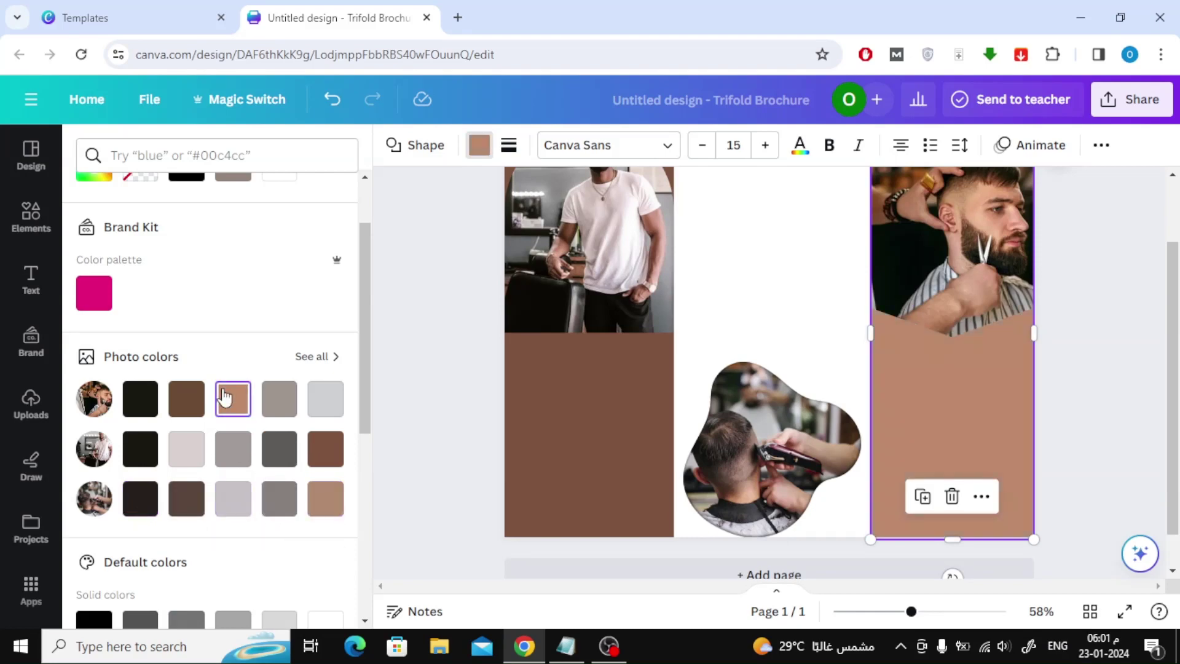
left_click(404, 316)
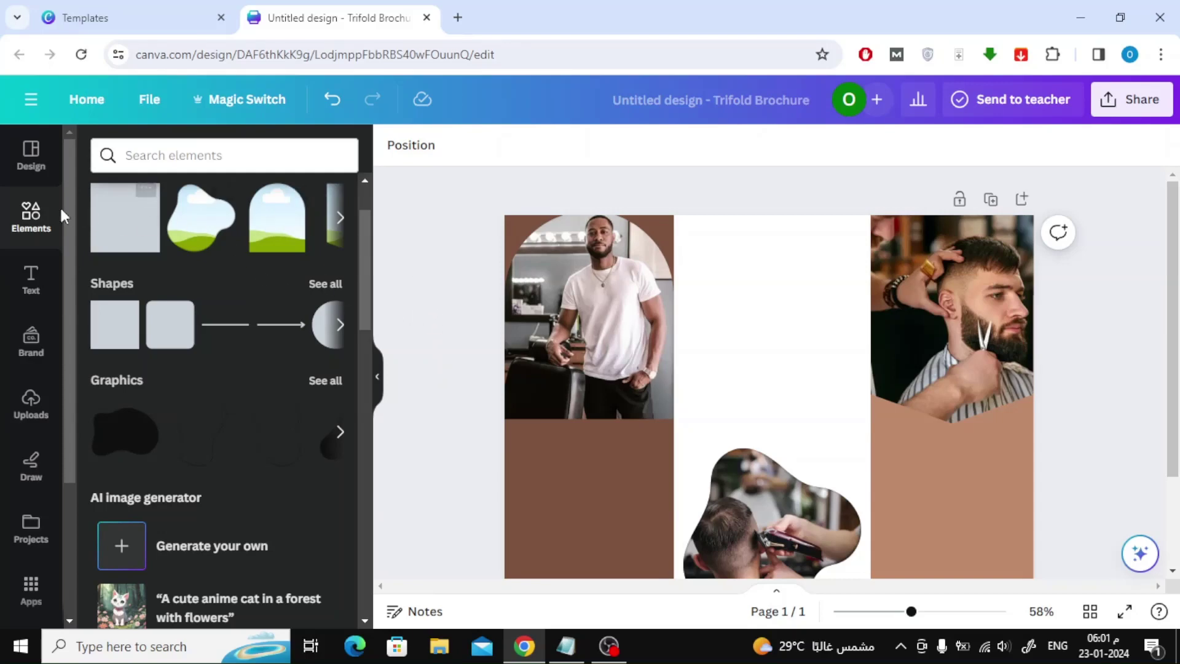
Search the elements library for 'barber' and filter the results to Graphics.
left_click(31, 152)
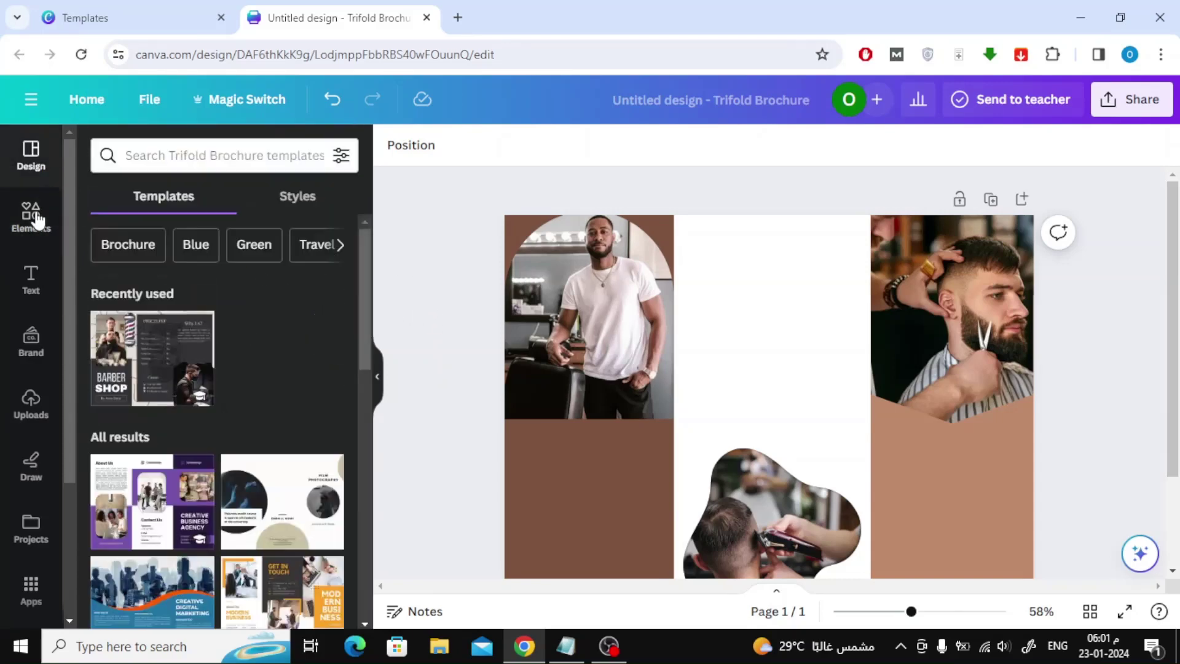
left_click(37, 219)
left_click(158, 155)
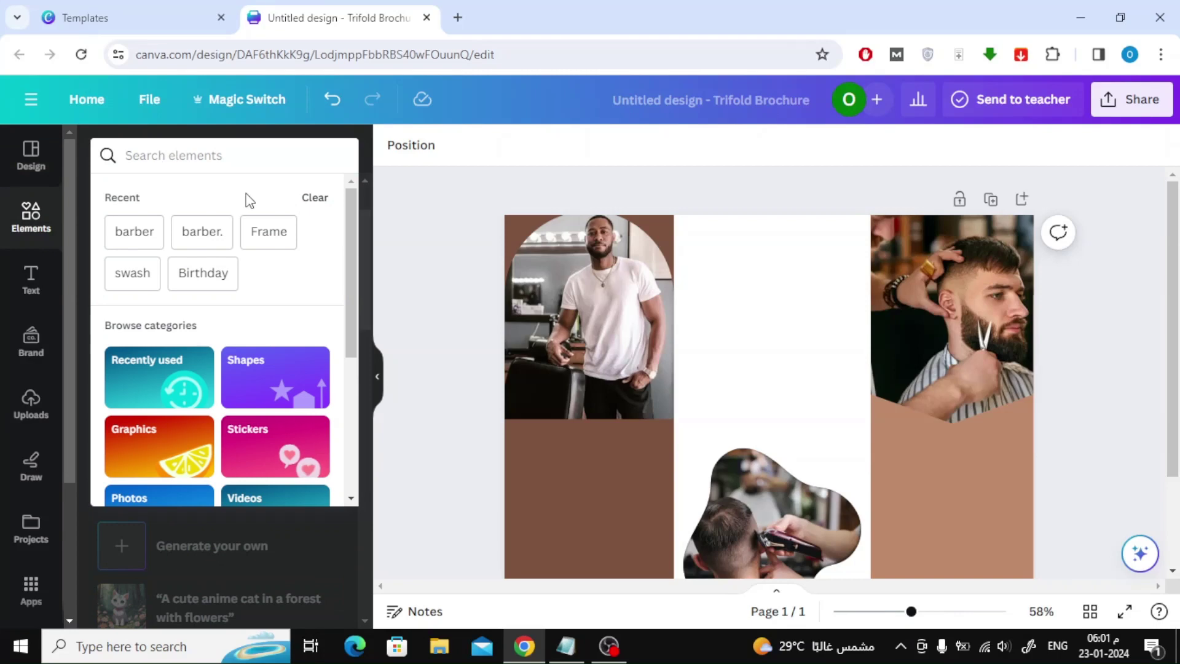
left_click(134, 232)
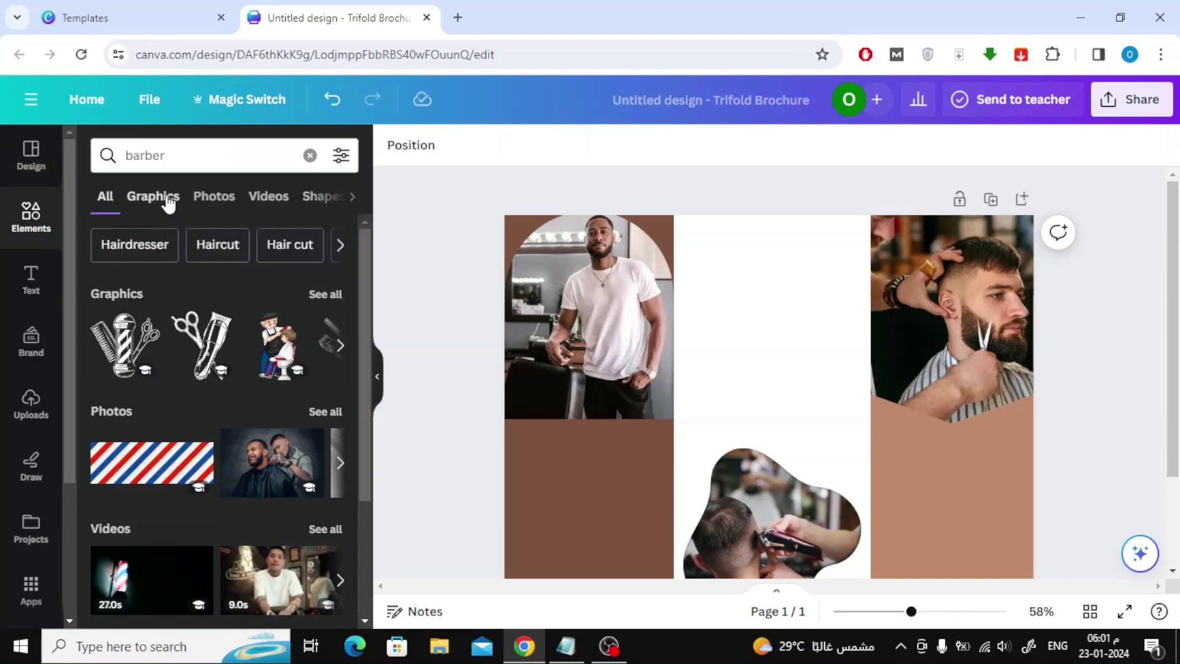
left_click(159, 197)
scroll(233, 331, "down", 2)
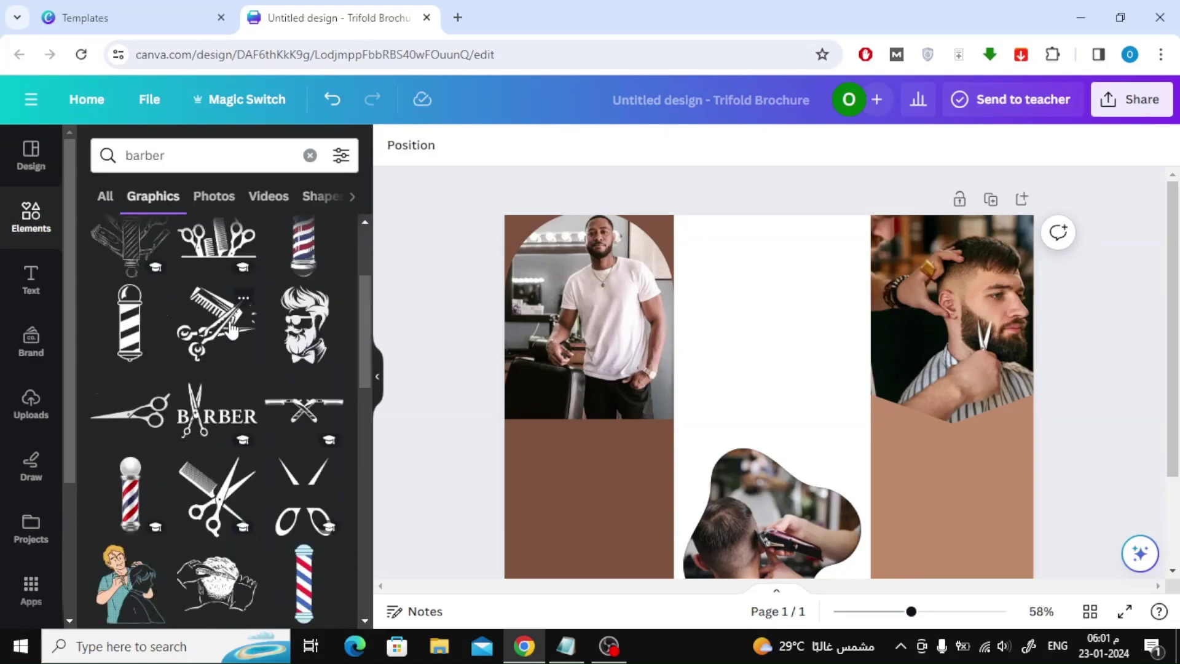
scroll(232, 332, "down", 2)
scroll(231, 332, "down", 2)
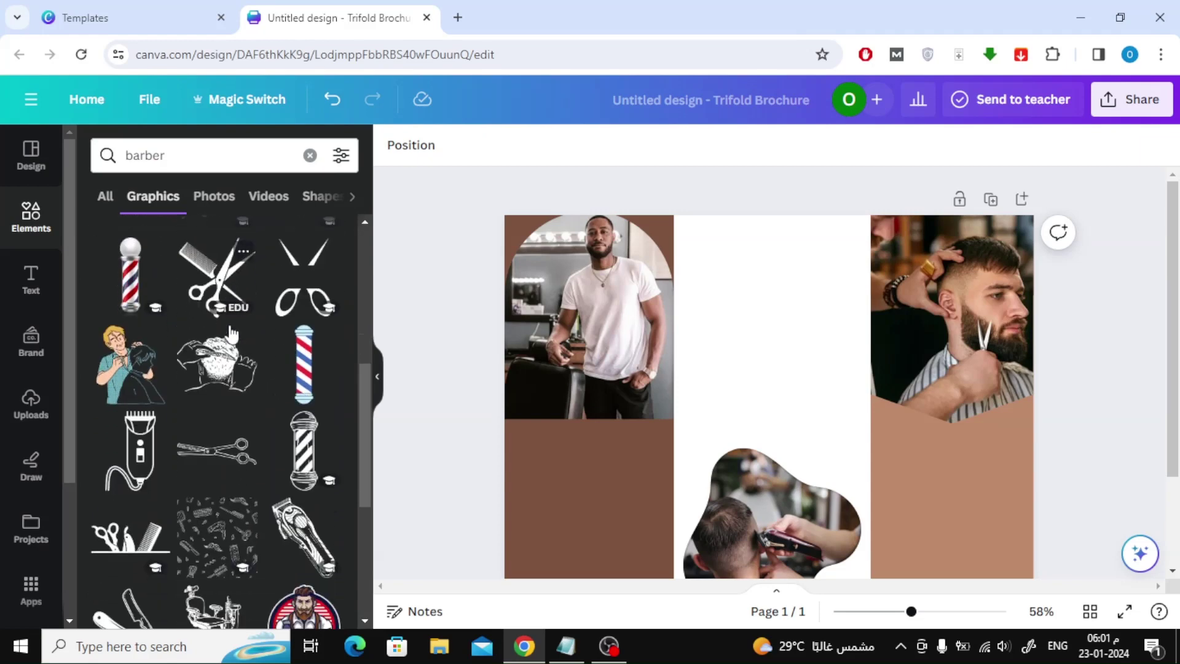
scroll(230, 333, "down", 3)
scroll(231, 333, "down", 2)
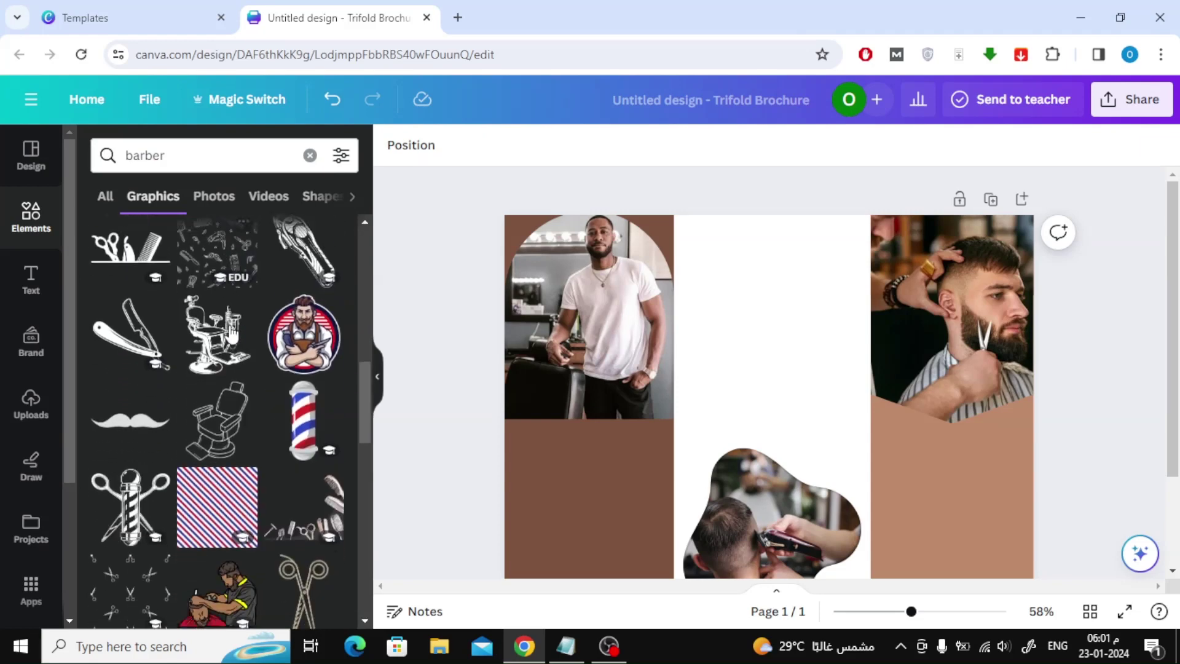
scroll(231, 335, "down", 4)
scroll(231, 334, "down", 1)
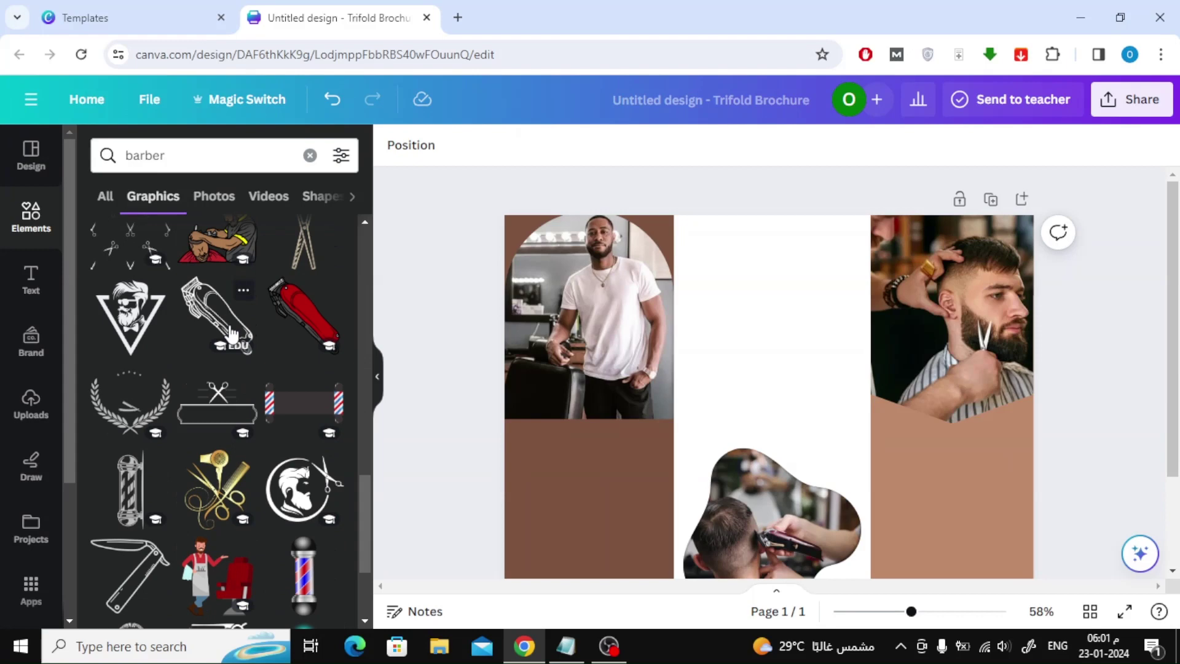
scroll(232, 334, "down", 2)
scroll(231, 335, "down", 2)
Add the bearded-man logo and enlarge it over the middle panel.
left_click(290, 318)
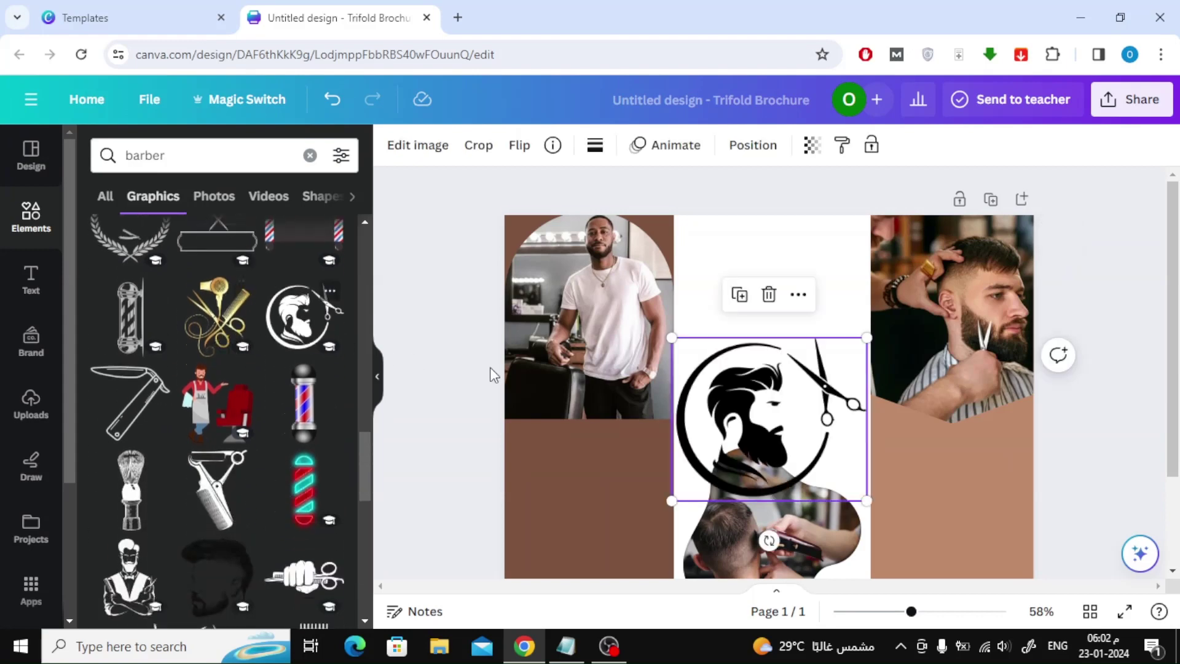
left_click_drag(825, 415, 822, 307)
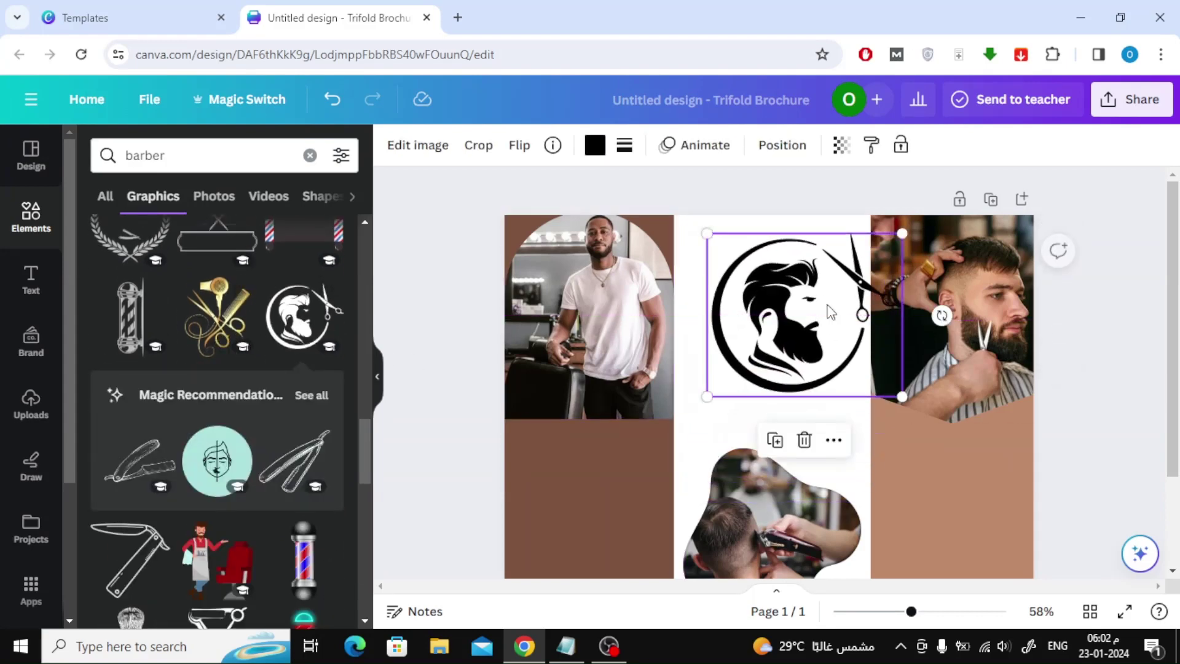
left_click_drag(703, 400, 562, 488)
left_click_drag(703, 385, 778, 355)
Send the logo behind the photos and fade it to a faint watermark.
right_click(780, 355)
mouse_move(837, 377)
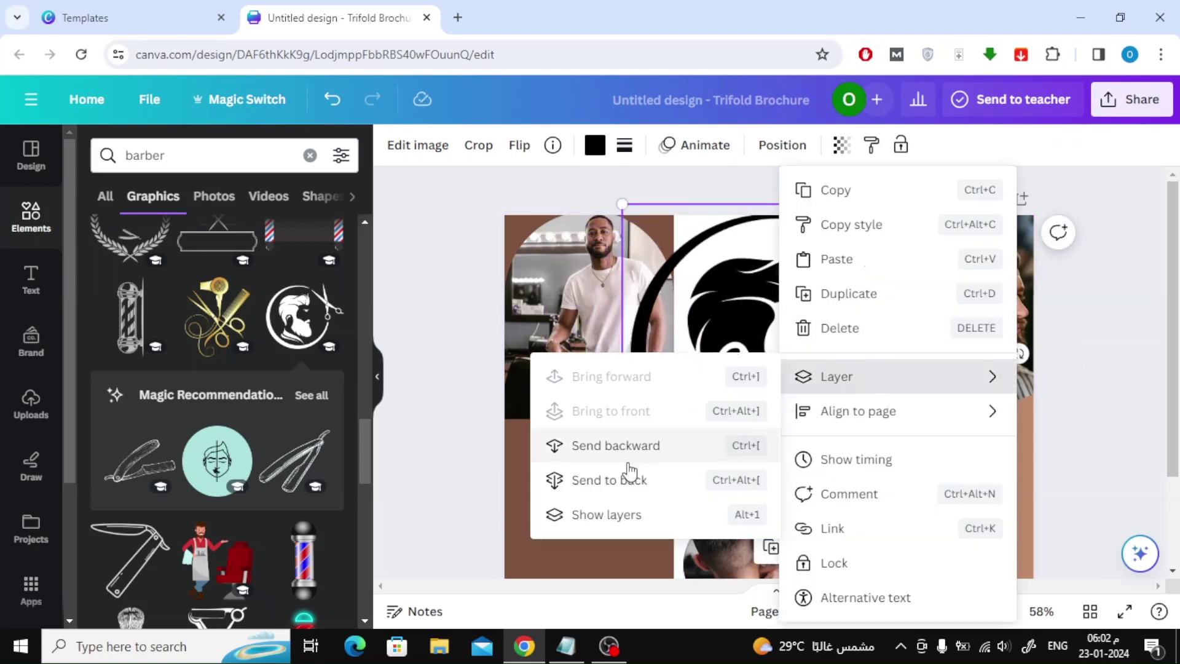
left_click(609, 480)
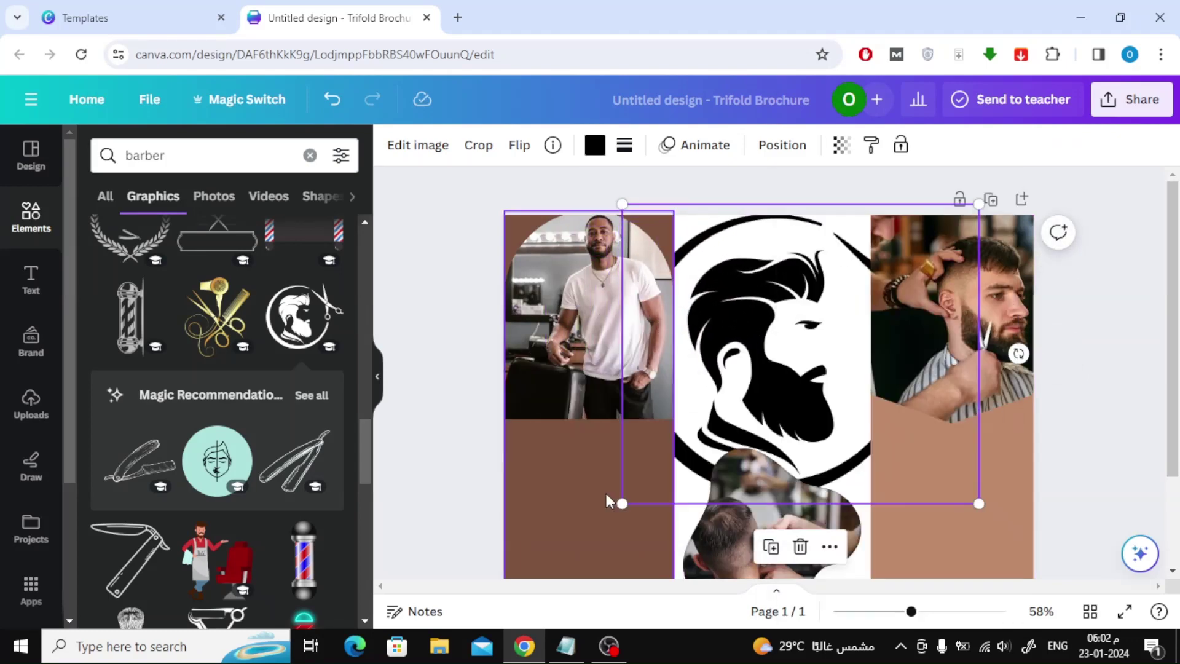
left_click(841, 145)
left_click_drag(827, 215, 700, 232)
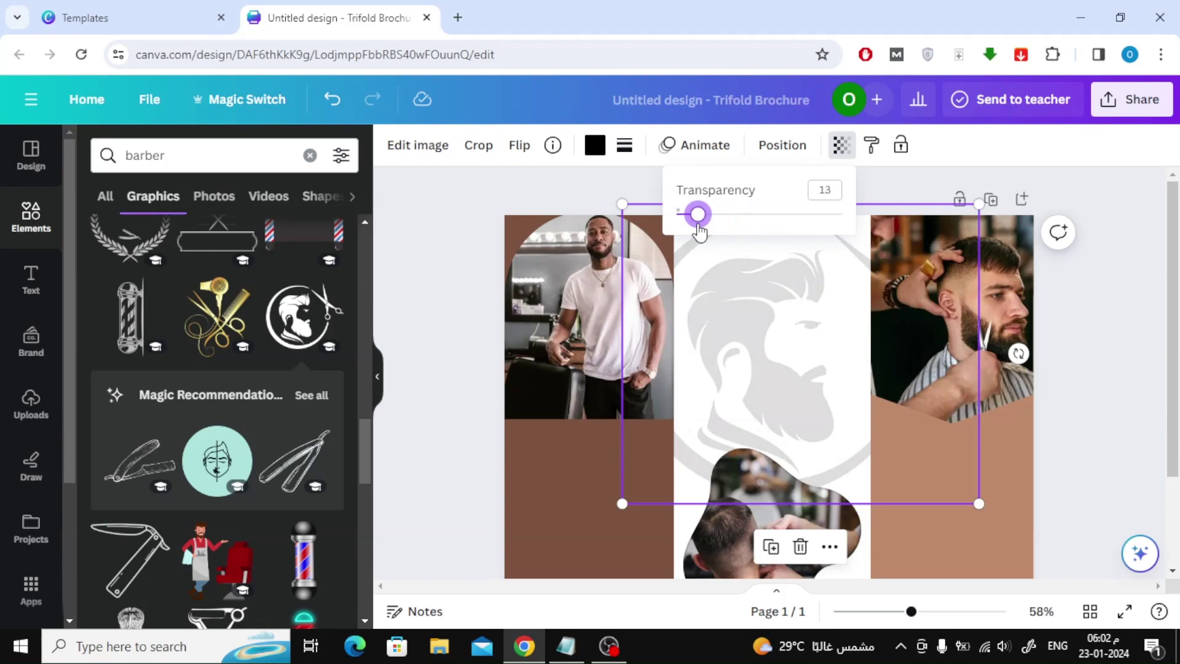
left_click(1096, 326)
scroll(1089, 368, "down", 2)
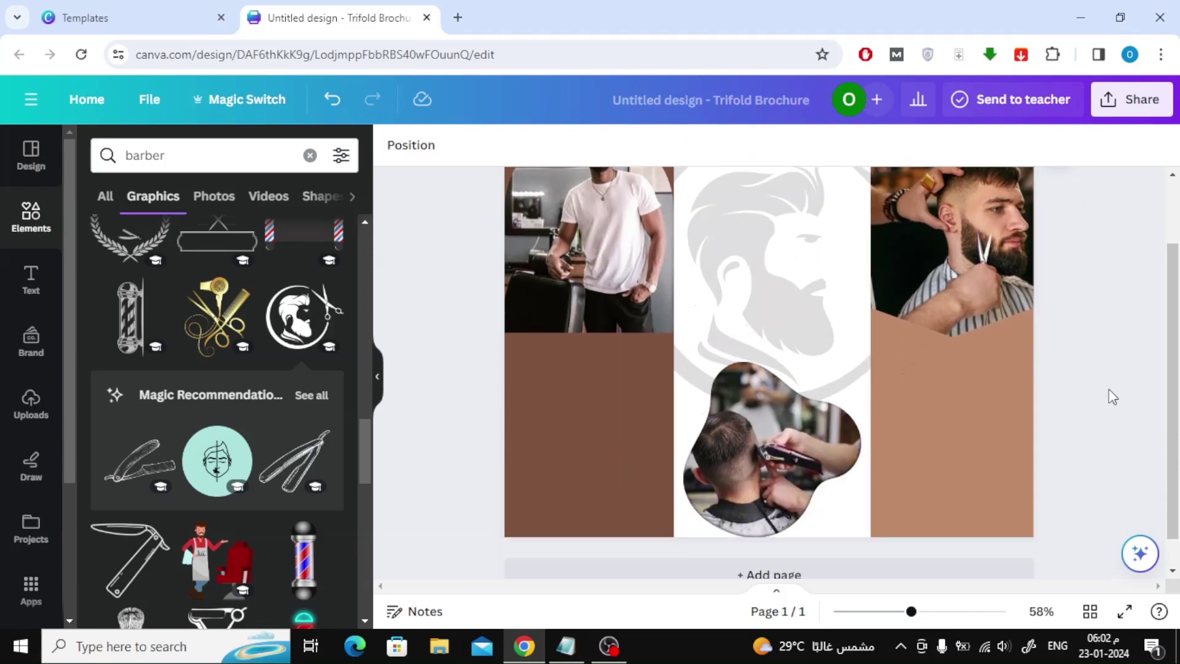
scroll(1111, 395, "up", 2)
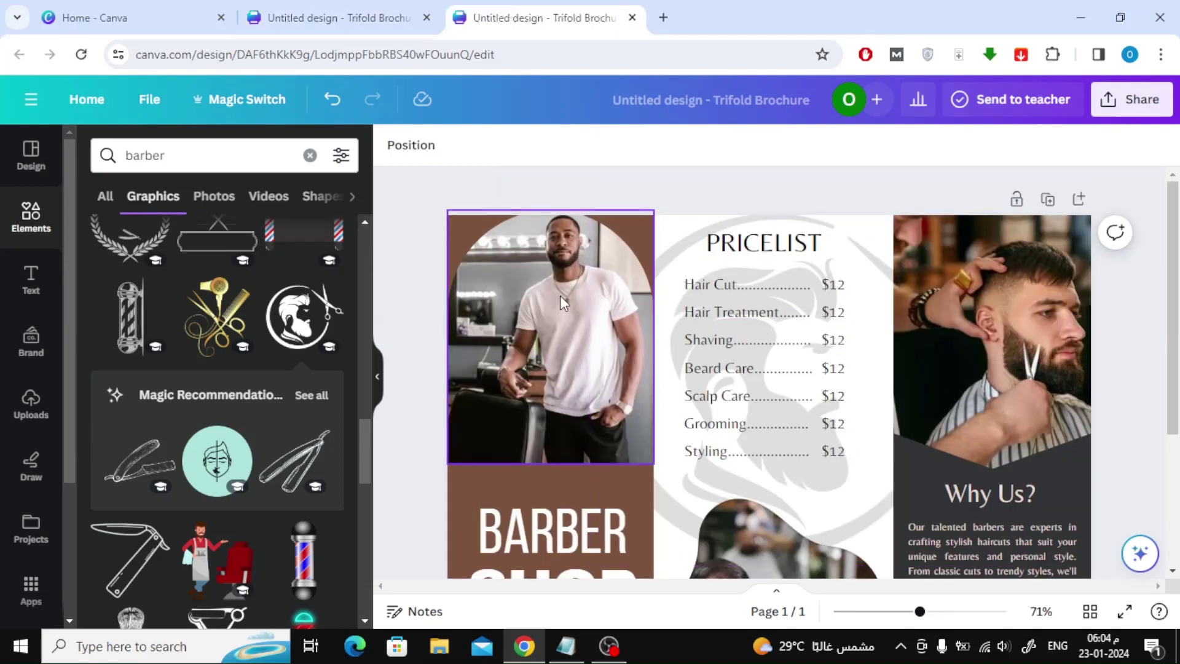
Nudge the left-panel photo lower and make the Why Us panel slightly taller.
left_click_drag(562, 302, 561, 317)
left_click(1141, 334)
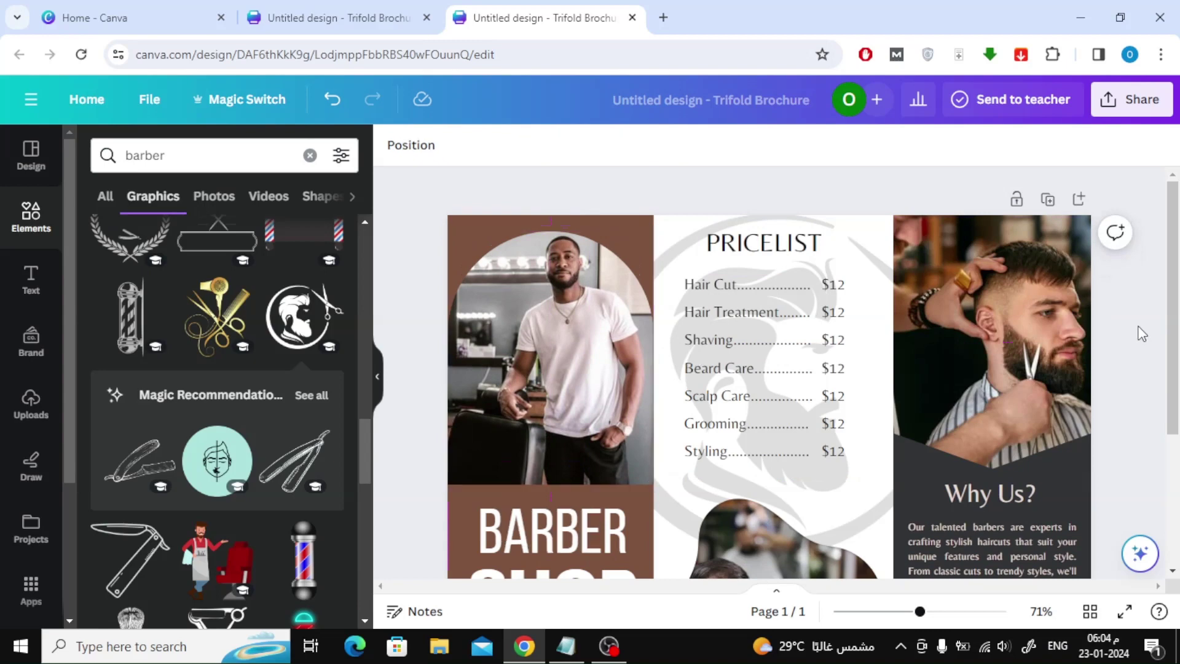
scroll(1132, 327, "down", 2)
scroll(1132, 327, "down", 2)
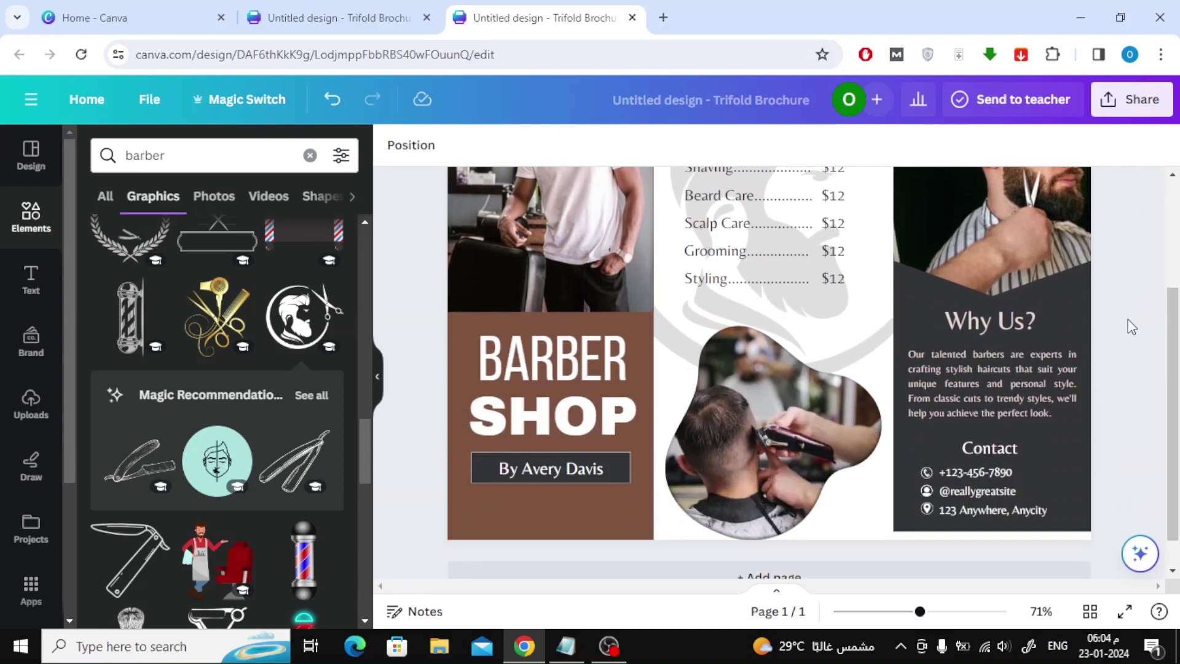
scroll(1132, 327, "up", 2)
scroll(1131, 327, "up", 1)
scroll(1131, 326, "down", 2)
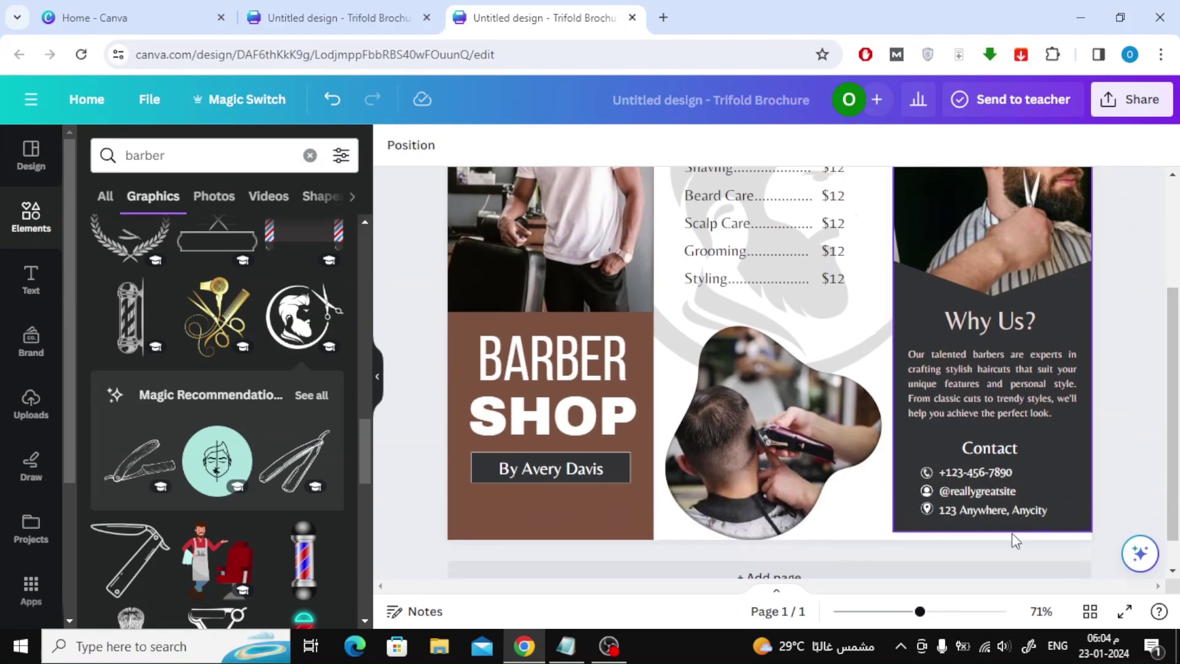
left_click(1082, 456)
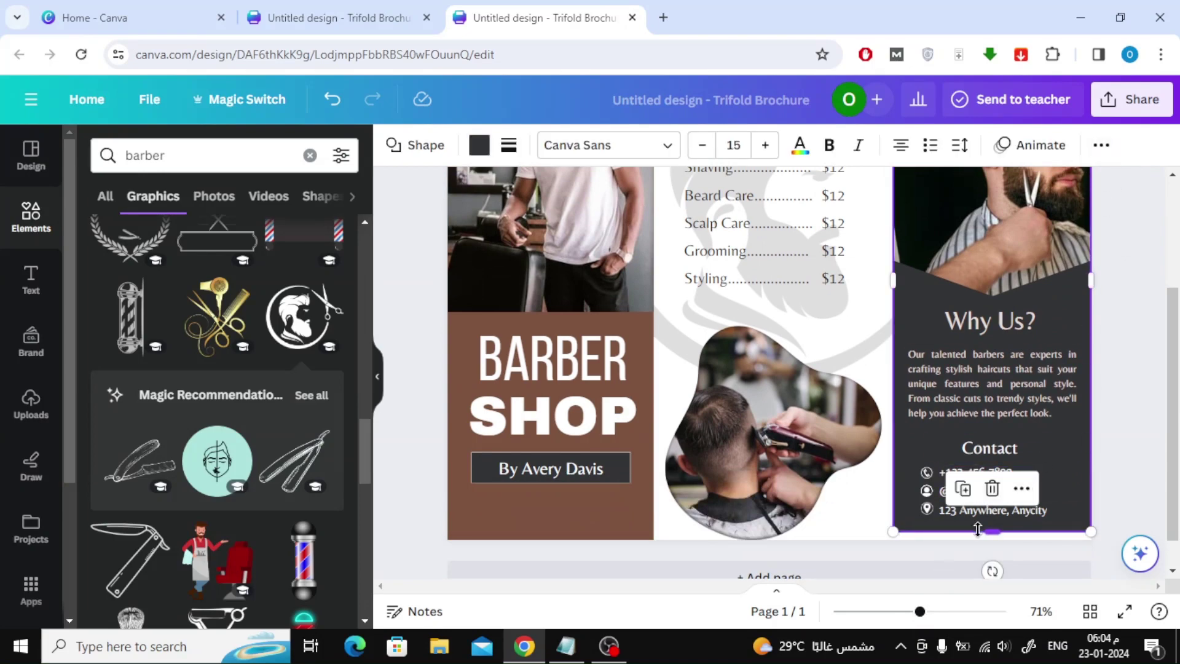
left_click_drag(988, 536, 988, 541)
left_click(1144, 418)
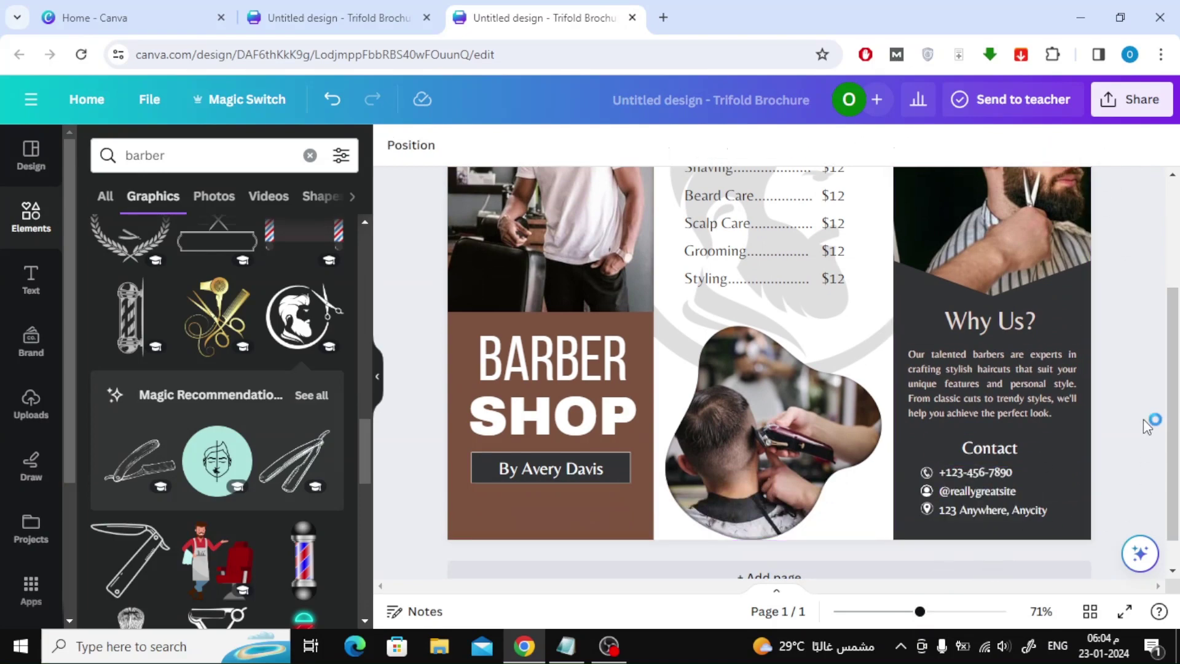
Enlarge the blob haircut photo from both corners and present the brochure full screen.
left_click(798, 431)
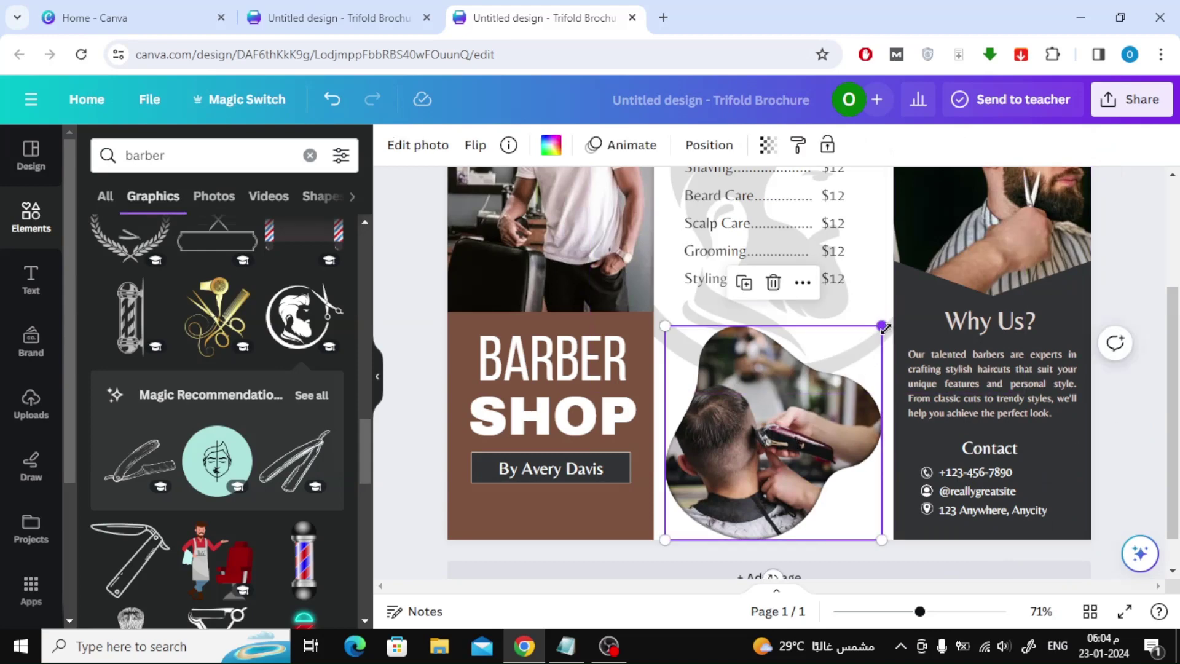
left_click_drag(879, 320, 887, 316)
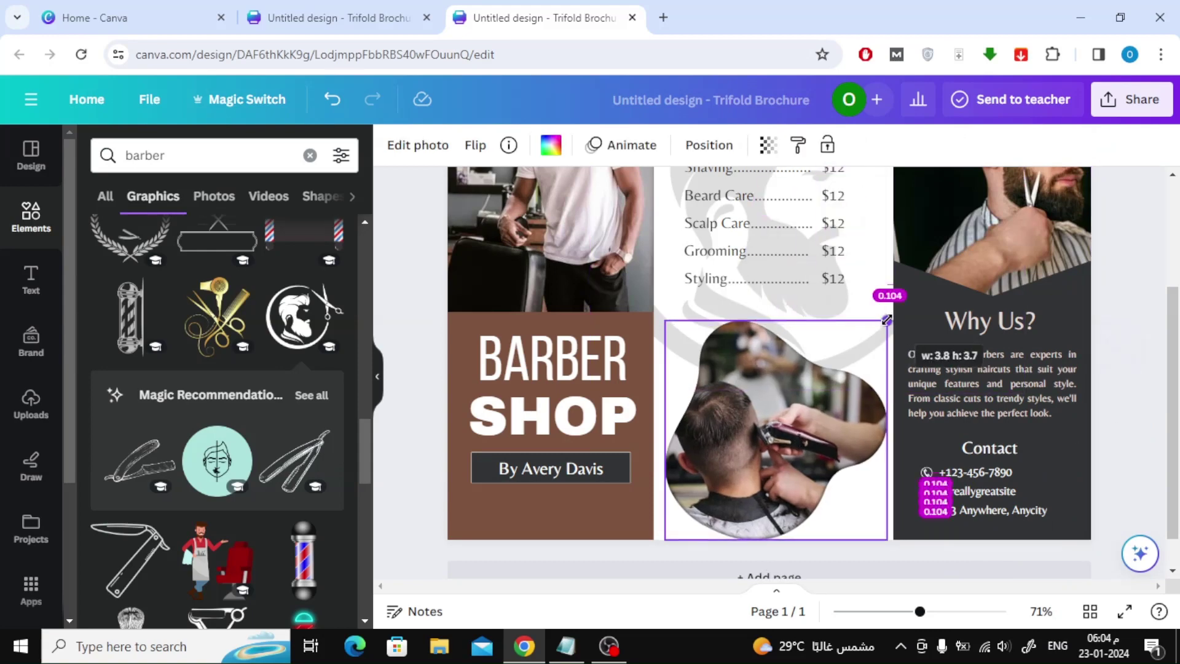
left_click_drag(665, 540, 658, 547)
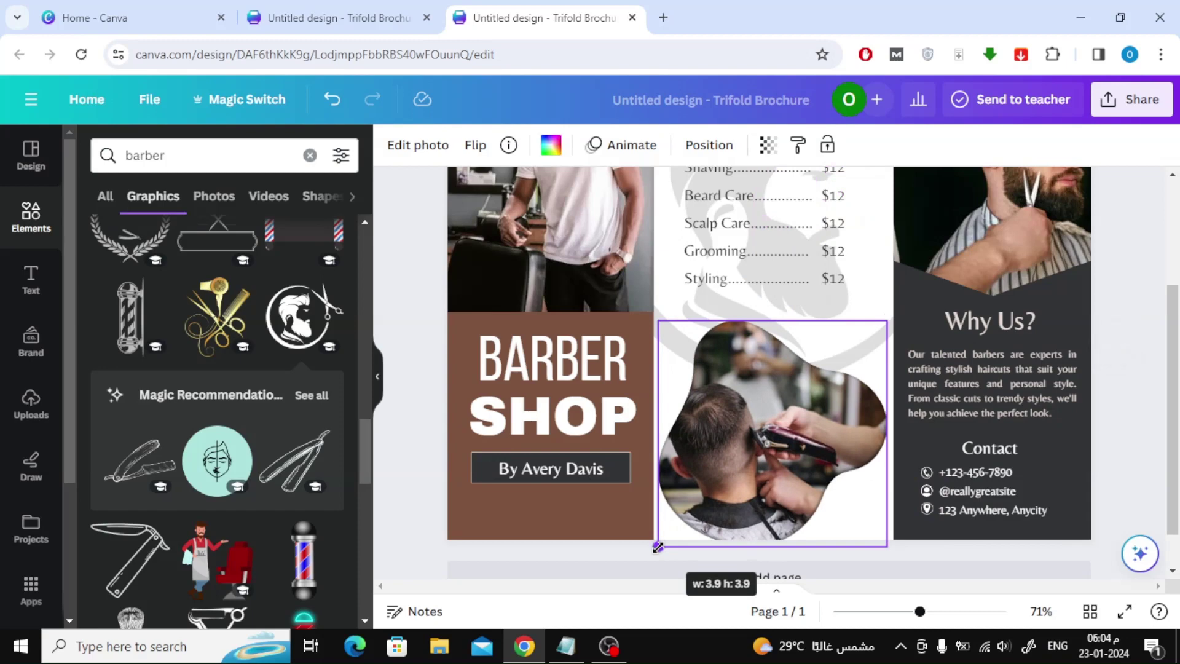
left_click(1112, 455)
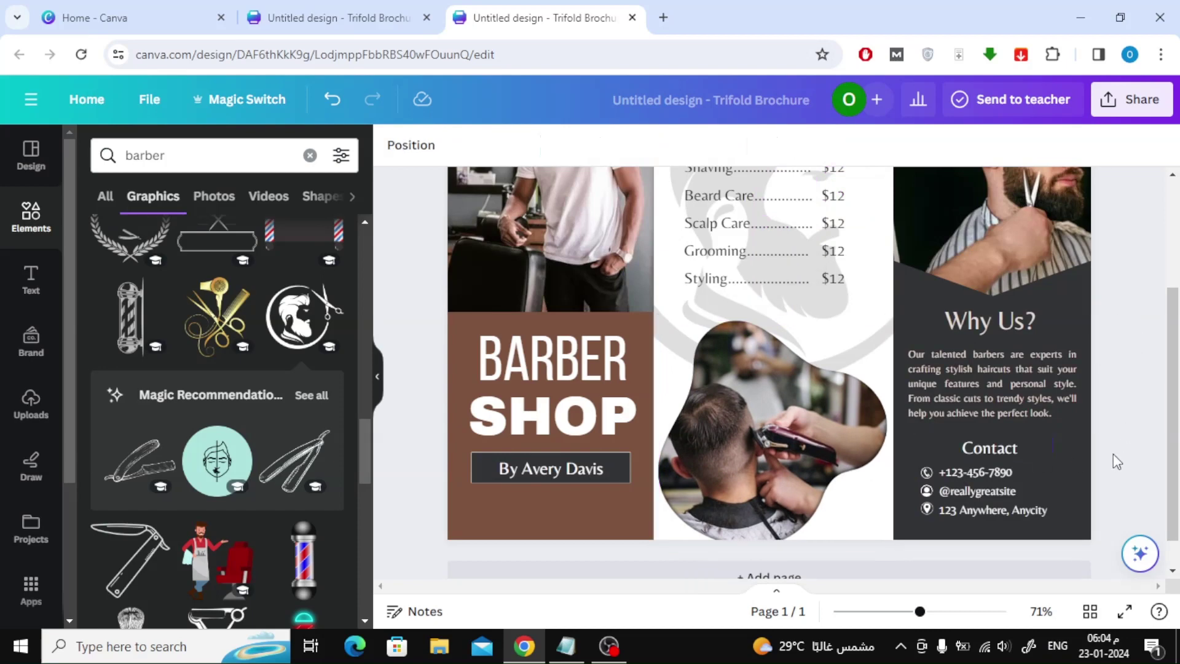
left_click_drag(920, 612, 908, 613)
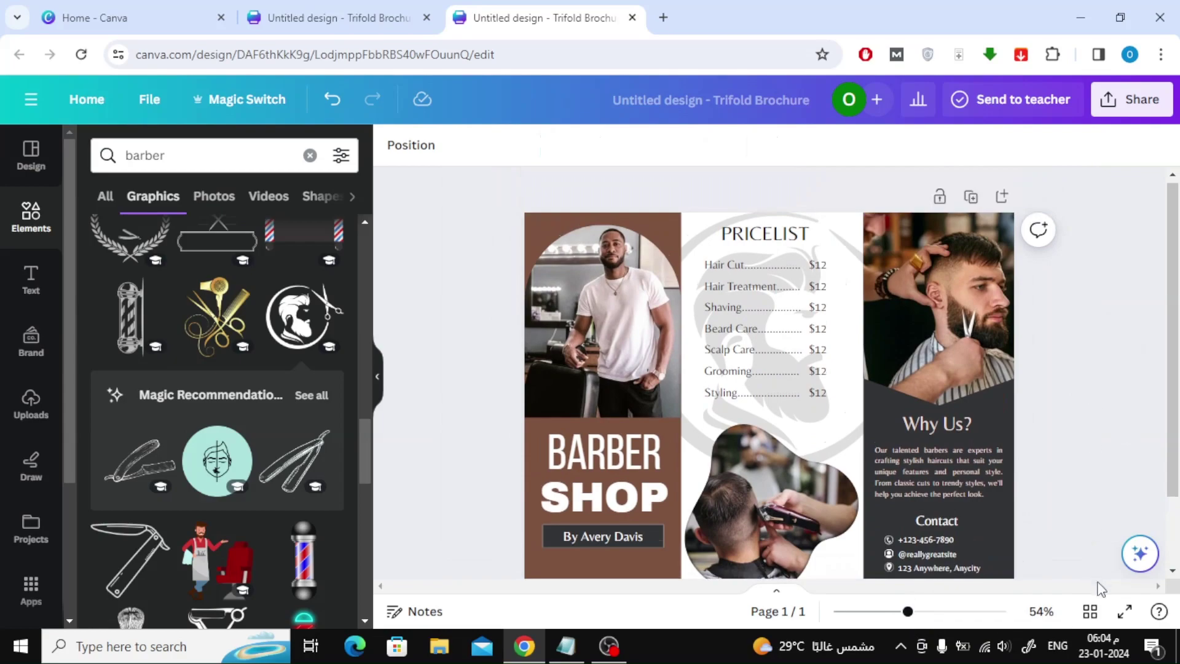
left_click(1125, 611)
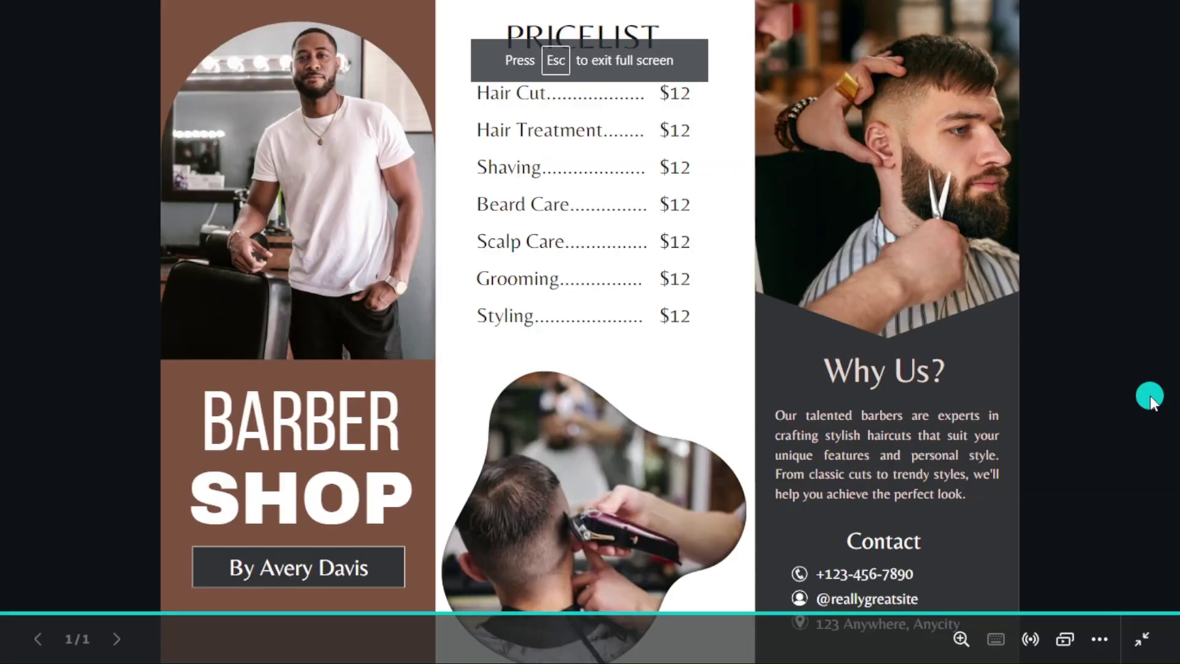